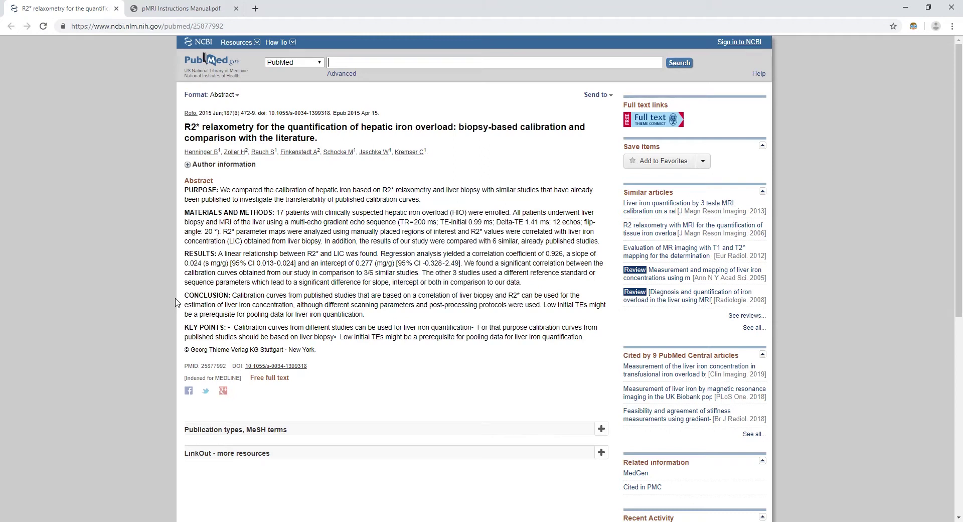
Switch to Parametric MRI and launch T2* LIC analysis on series 15 of the study dated 01/01/1903
click(472, 521)
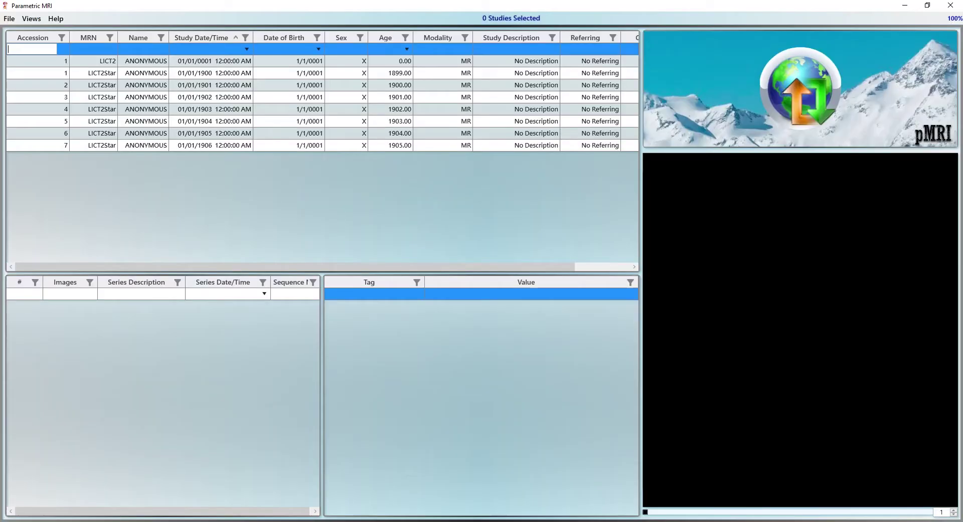
click(174, 111)
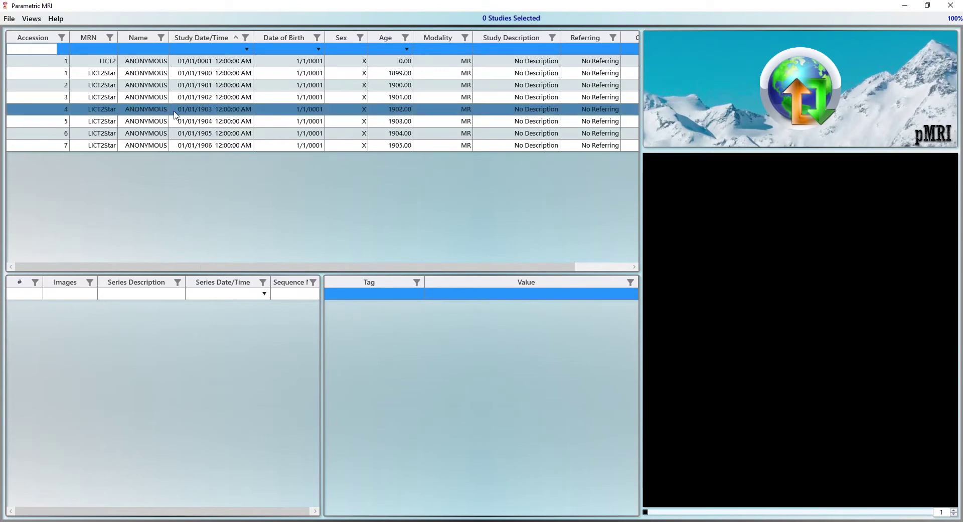
click(174, 111)
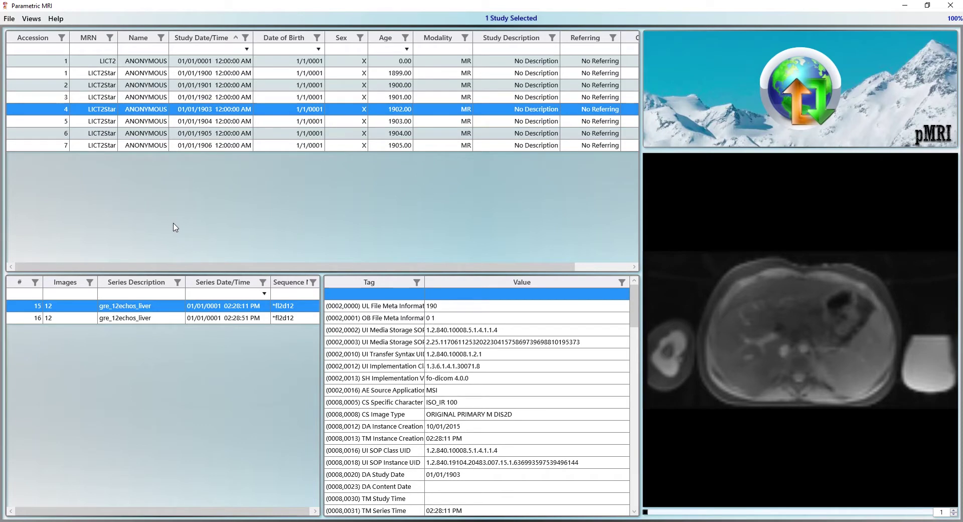
right_click(172, 306)
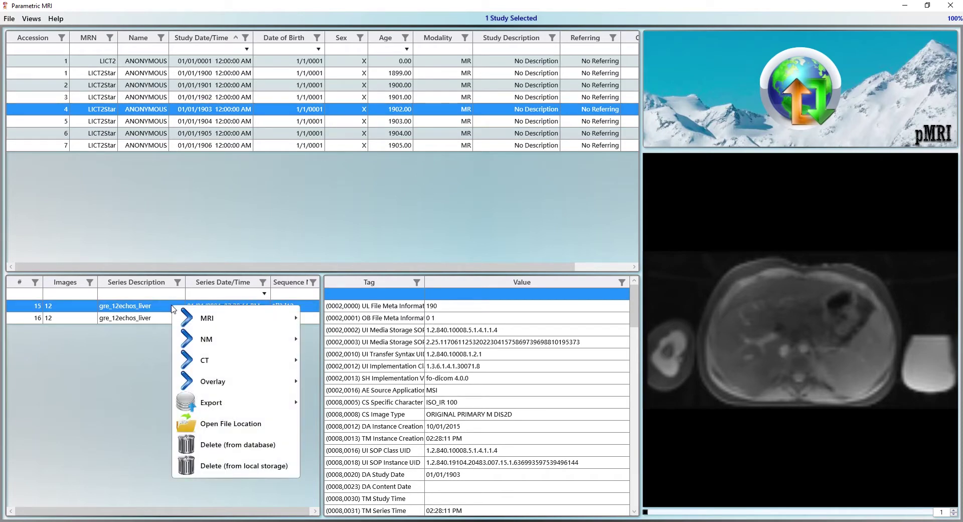
mouse_move(207, 320)
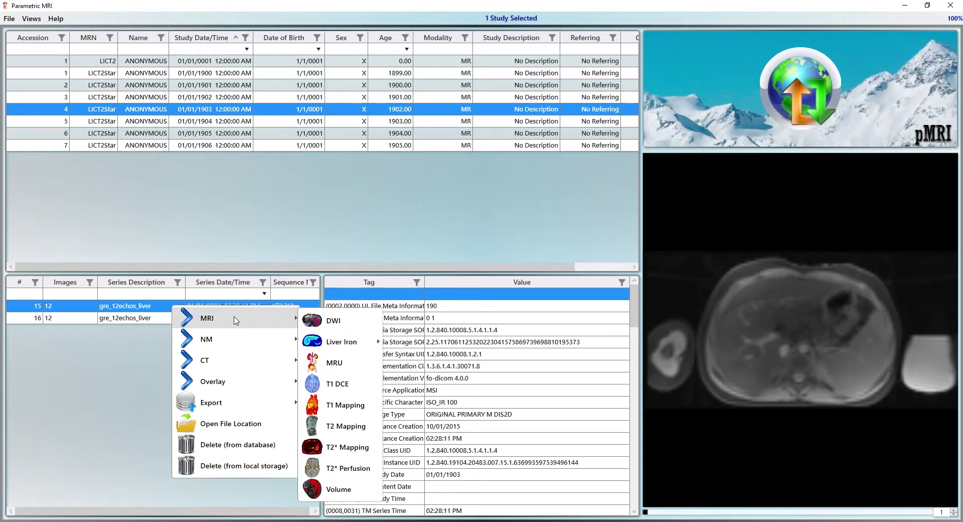
mouse_move(332, 345)
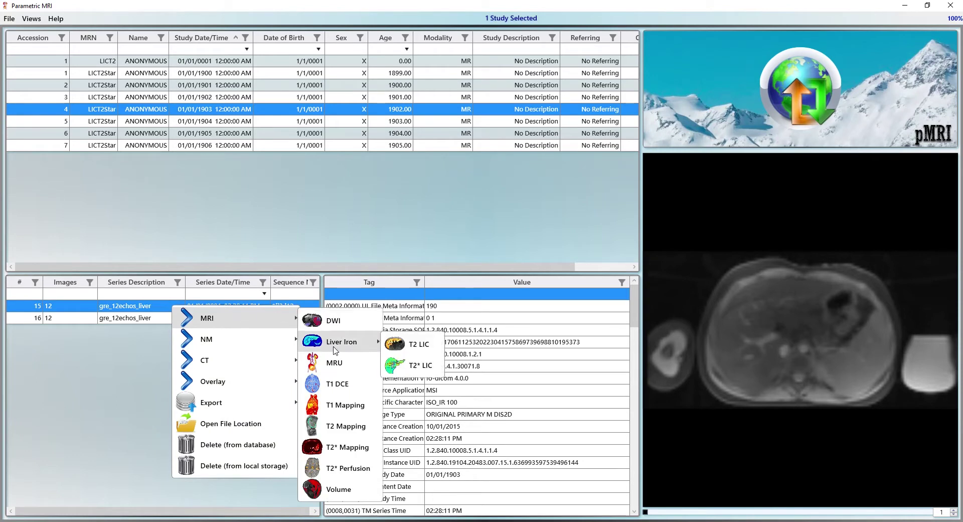
click(421, 365)
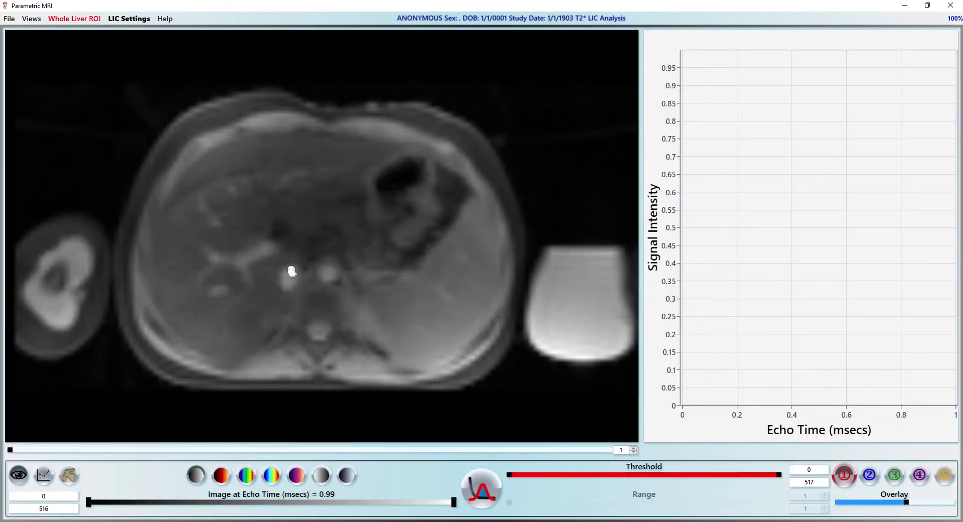
Examine the liver slice across the echo times, from the first echo to the late ones and back
scroll(268, 218, down, 9)
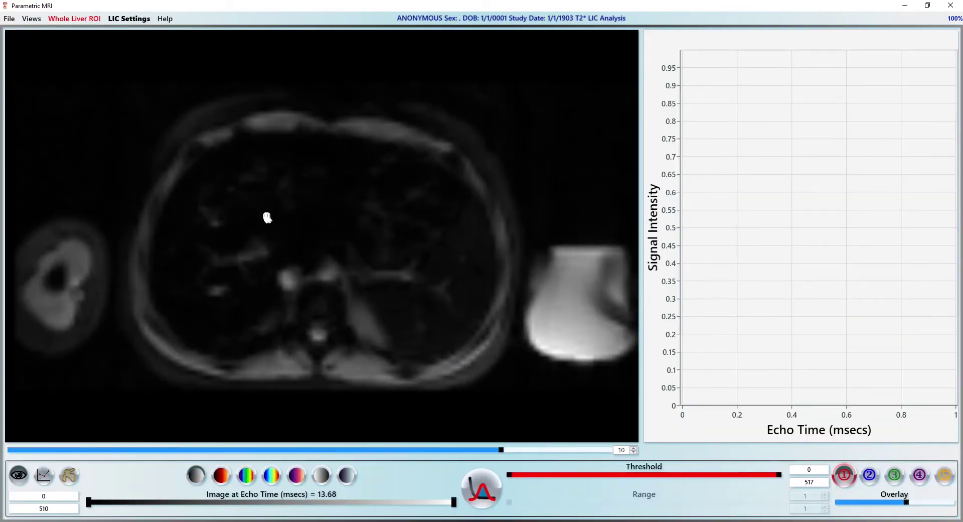
scroll(268, 217, up, 6)
scroll(267, 217, up, 2)
scroll(268, 217, down, 7)
scroll(270, 216, up, 7)
scroll(271, 215, up, 1)
drag(280, 206, 224, 229)
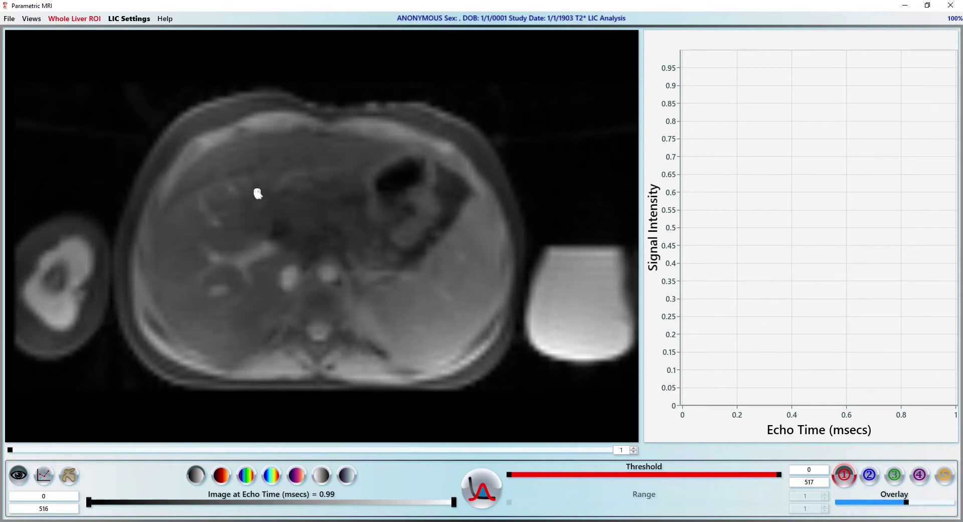
Display the monoexponential model's R2* map in place of the echo image
right_click(257, 196)
mouse_move(288, 256)
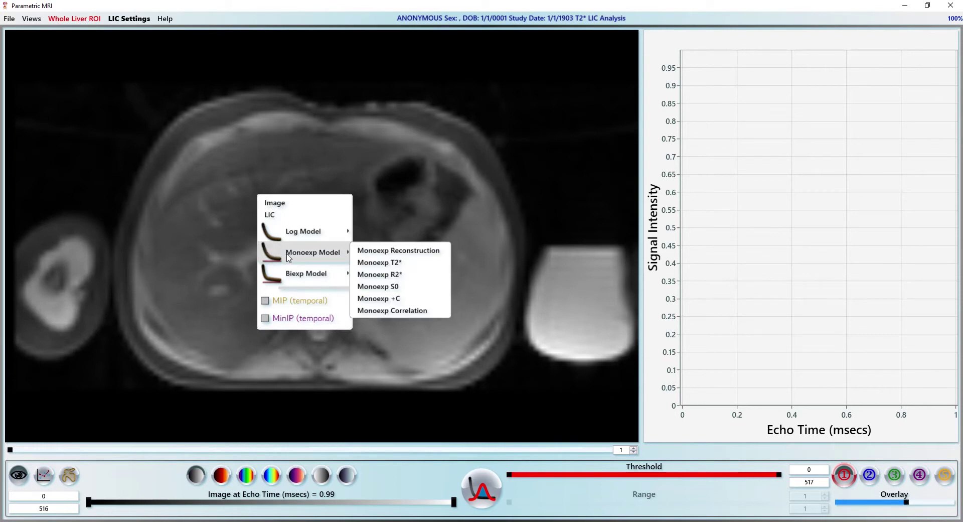
click(378, 274)
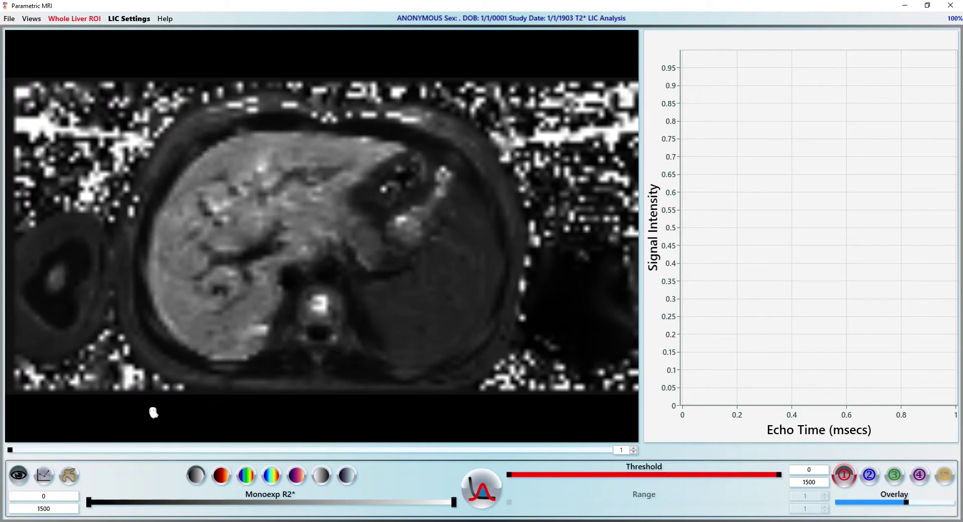
Region-grow the Whole Liver ROI from a seed inside the liver, with a lower threshold of about 443 and an upper threshold of 15000
click(70, 477)
click(60, 499)
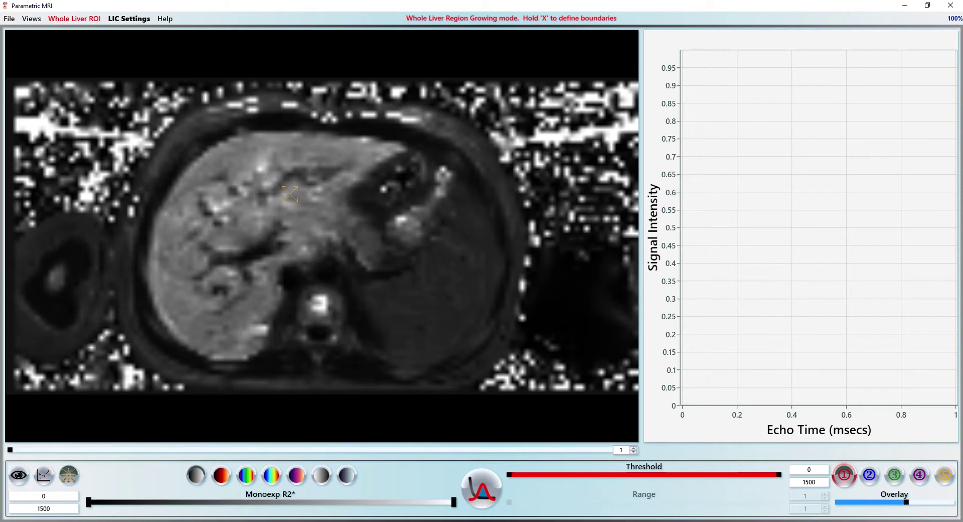
click(255, 217)
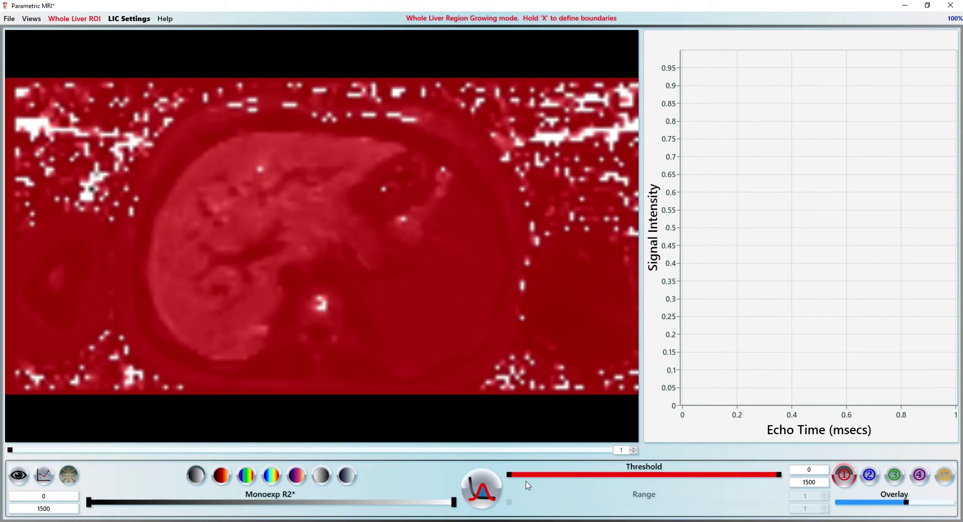
drag(510, 475, 592, 475)
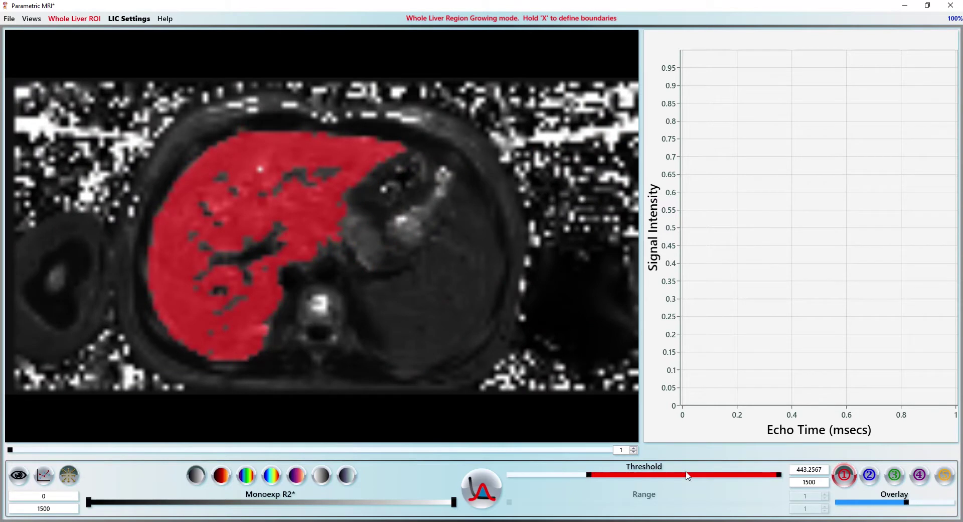
click(824, 483)
text(0)
key(Tab)
Paint Liver ROI A along the liver's upper outer edge and Liver ROI B in its lower part using the circular ROI tool
click(870, 475)
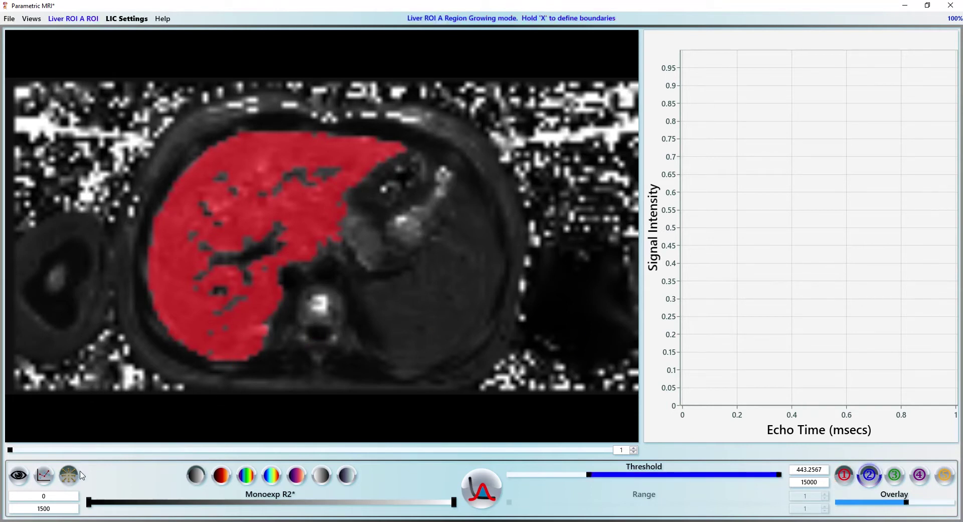
click(73, 486)
click(69, 426)
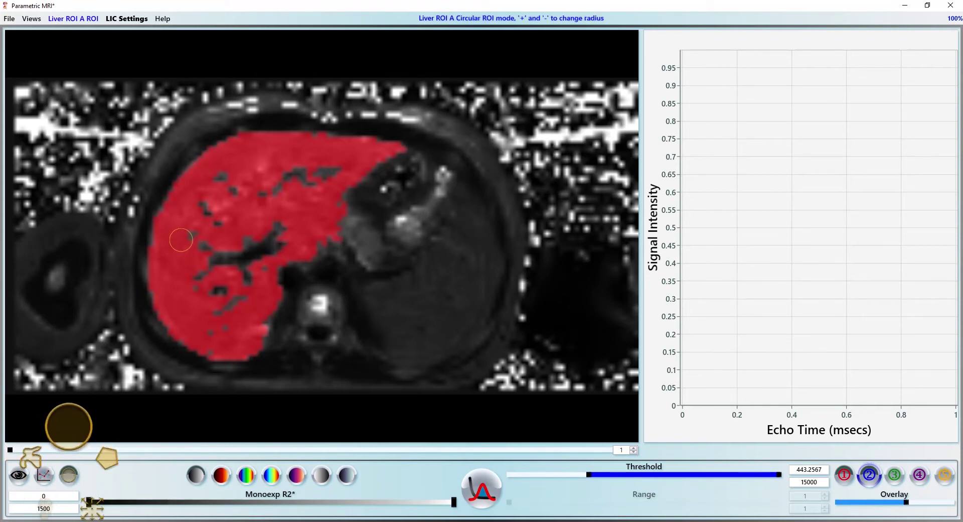
mouse_move(190, 211)
mouse_down()
mouse_move(203, 174)
mouse_move(260, 157)
mouse_up()
click(895, 474)
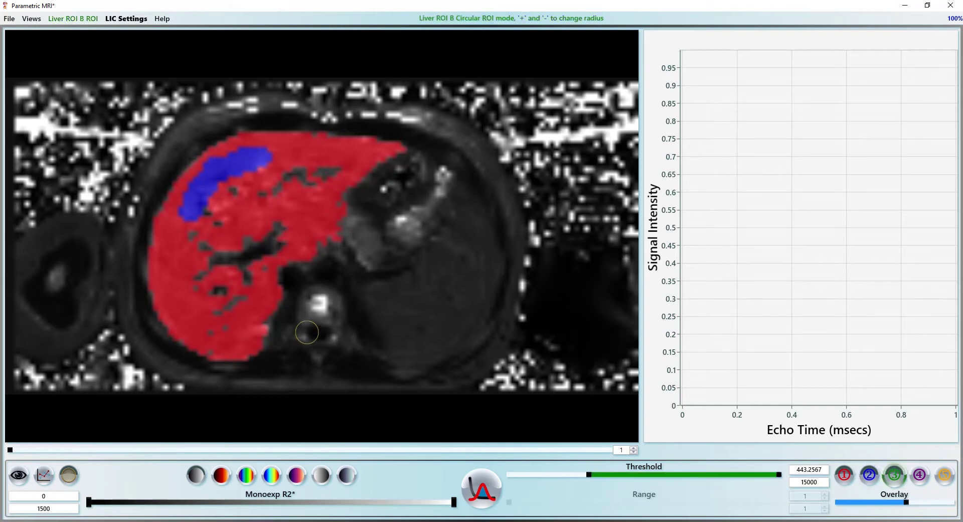
mouse_move(215, 319)
mouse_down()
mouse_move(217, 333)
mouse_move(217, 303)
mouse_up()
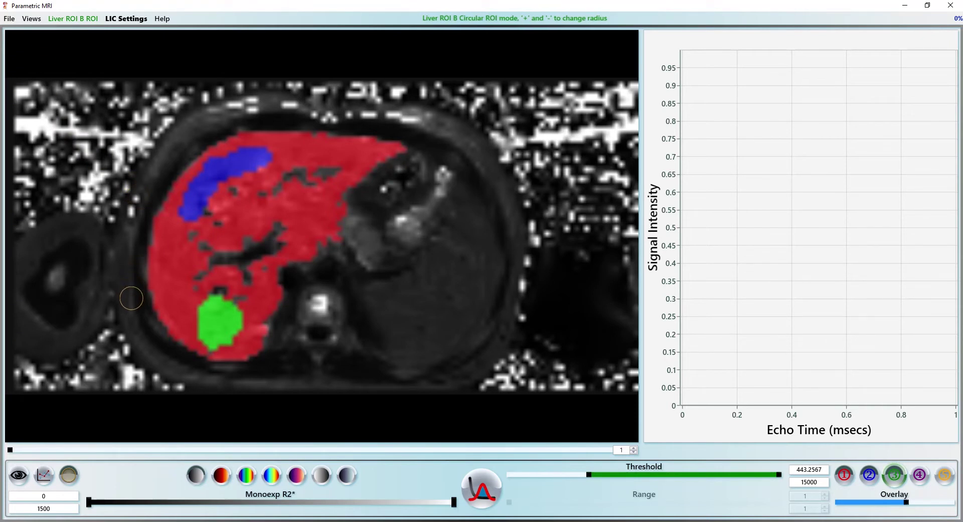
Save the LIC results of the analysis to the study
click(11, 19)
mouse_move(30, 47)
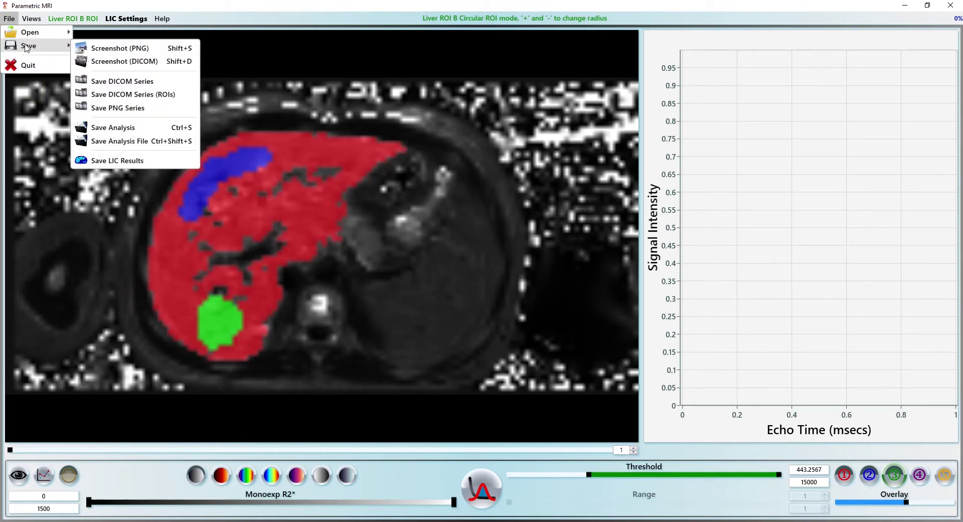
click(134, 161)
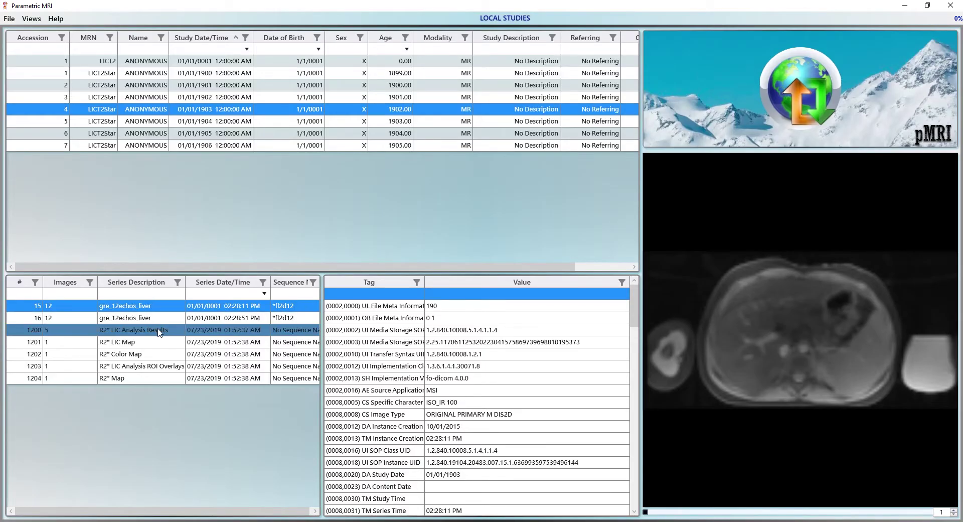
Renumber the R2* LIC Analysis Results series to 500 and filter its DICOM tags by "series"
click(160, 332)
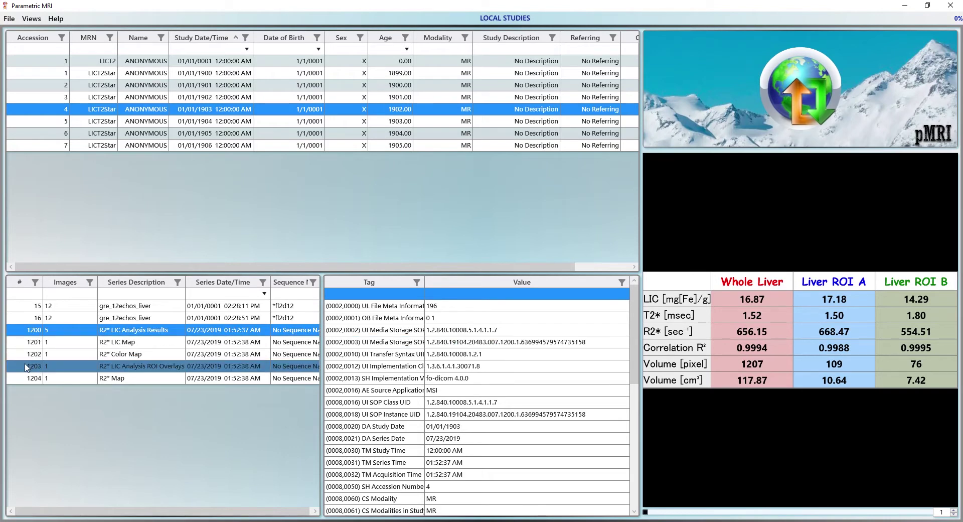
click(32, 333)
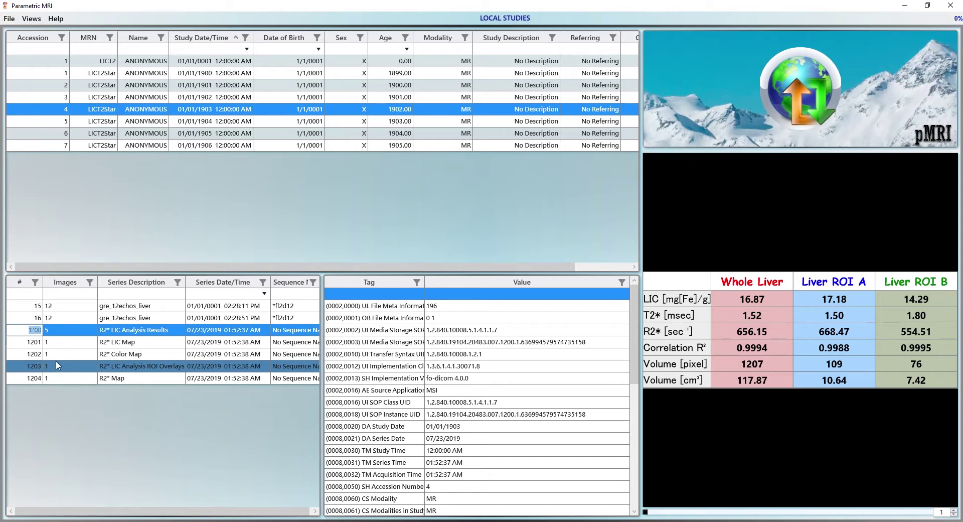
text(5)
key(Return)
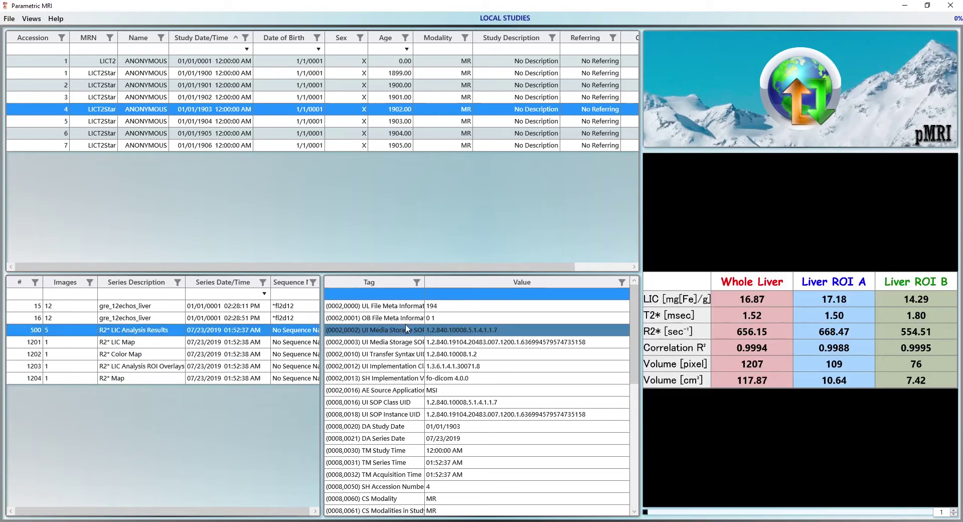
click(402, 298)
text(series)
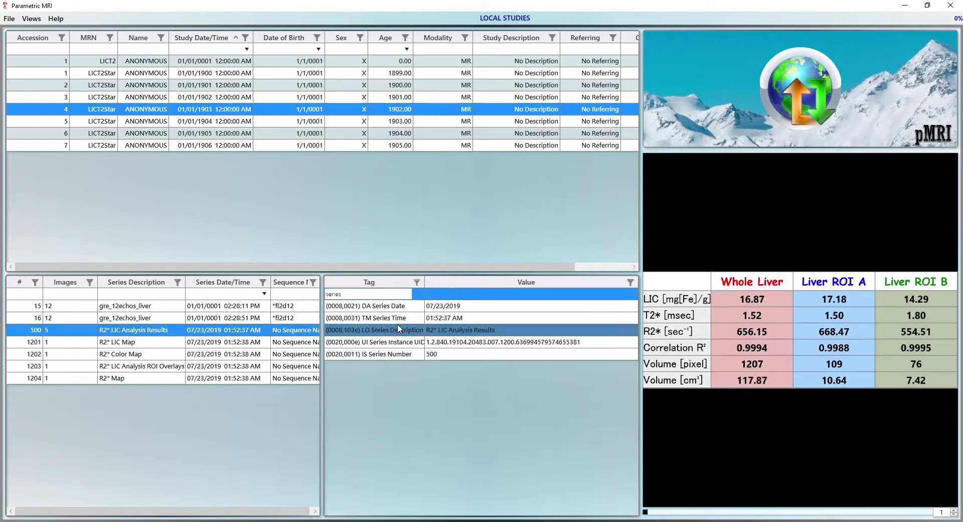
Export the five R2* result series to the DICOM server Test Server and clear the tag filter
drag(75, 332, 102, 380)
right_click(102, 381)
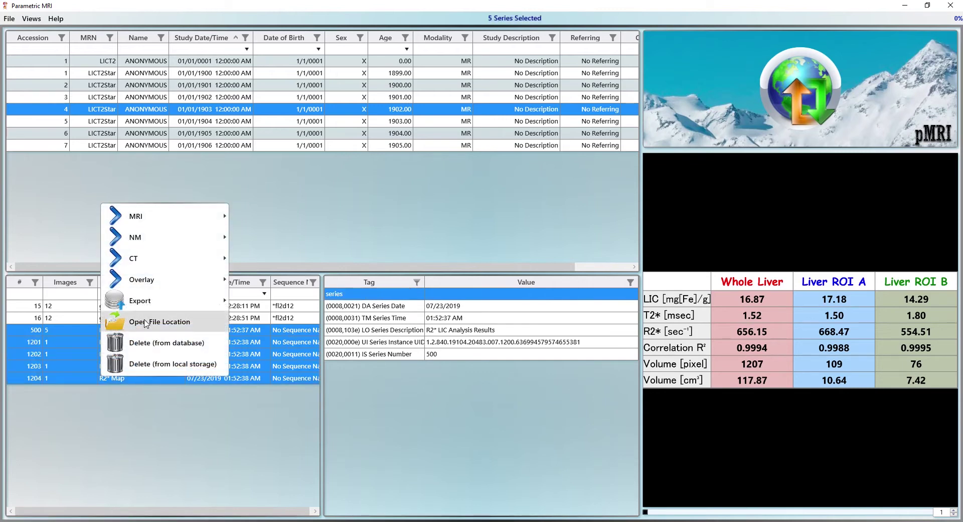
mouse_move(156, 302)
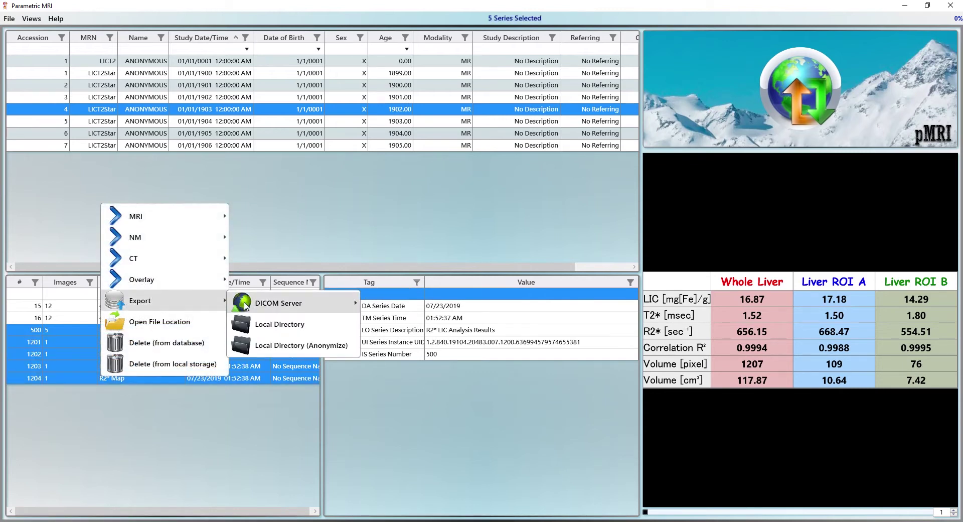
mouse_move(296, 303)
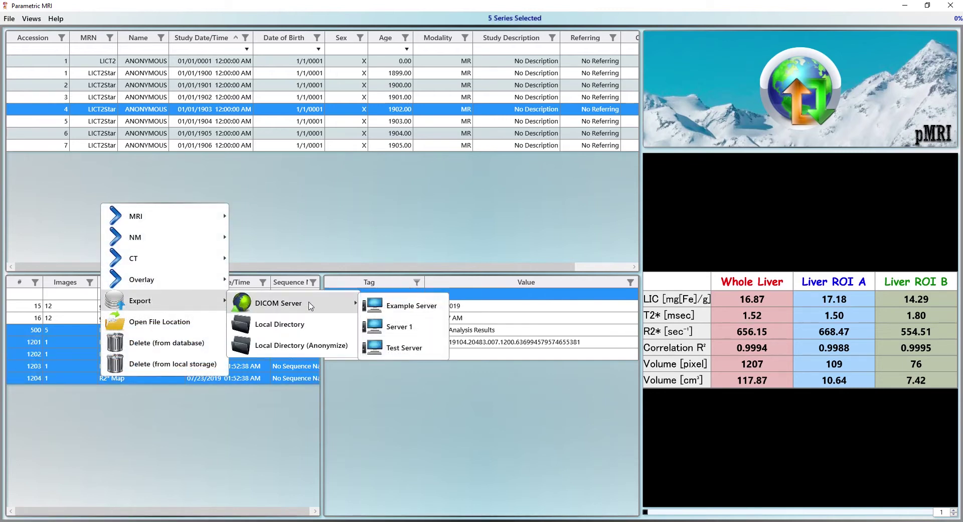
click(402, 347)
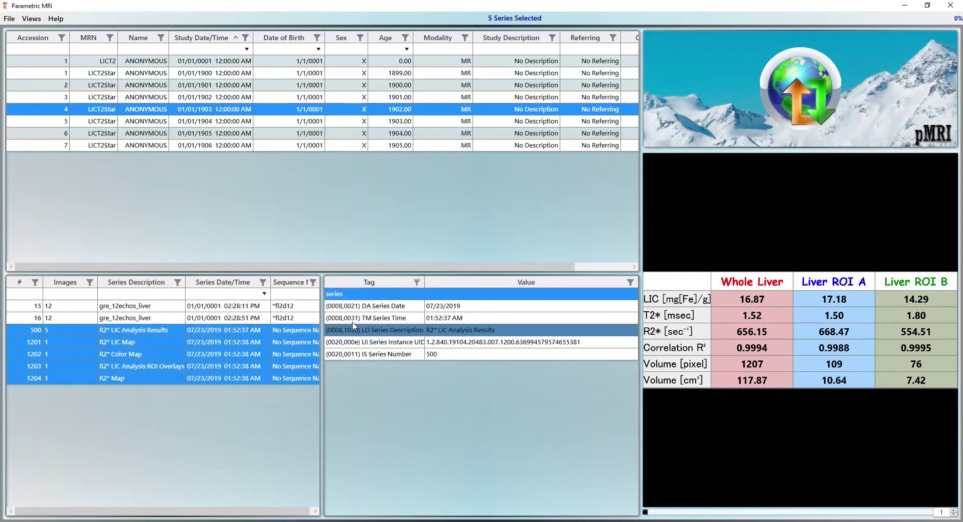
click(365, 294)
key(BackSpace)
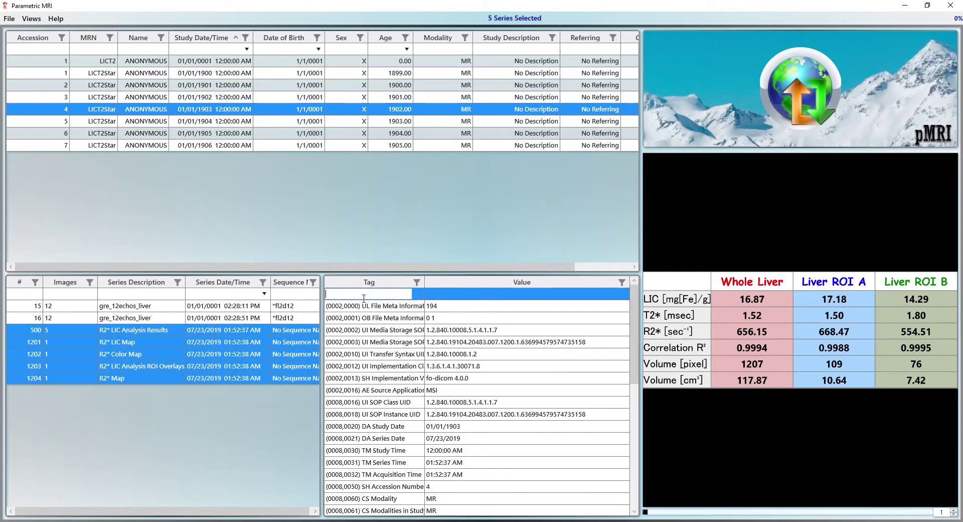
Review the R2* LIC analysis results, LIC map, color map, ROI overlays and R2* map in the preview
click(184, 331)
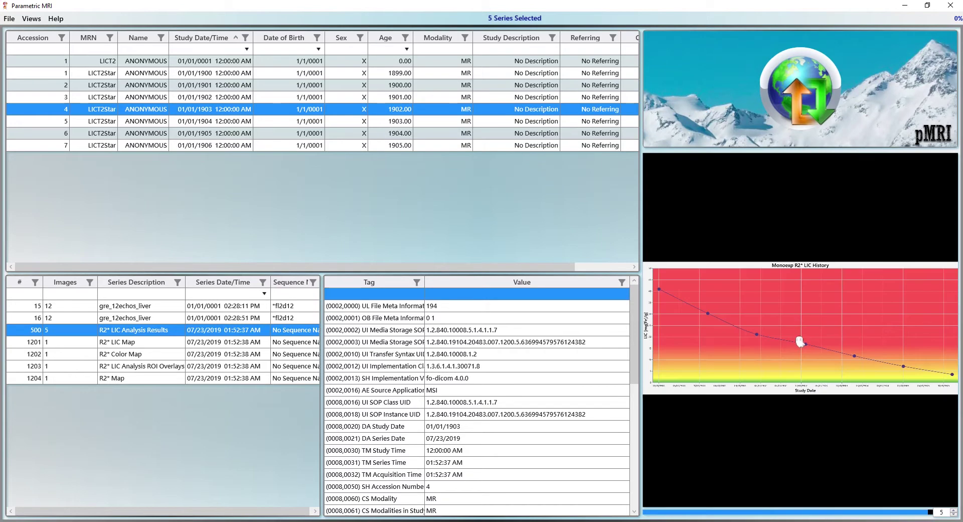
click(186, 343)
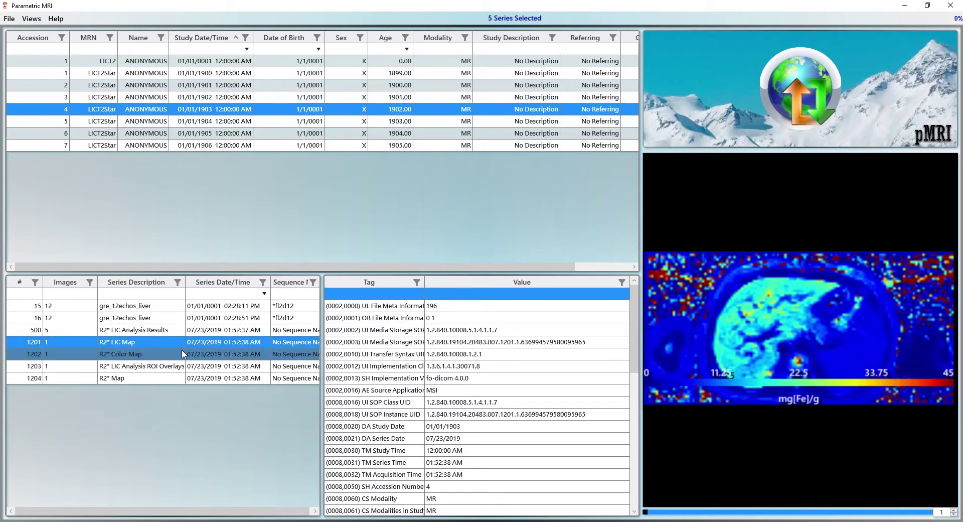
click(182, 356)
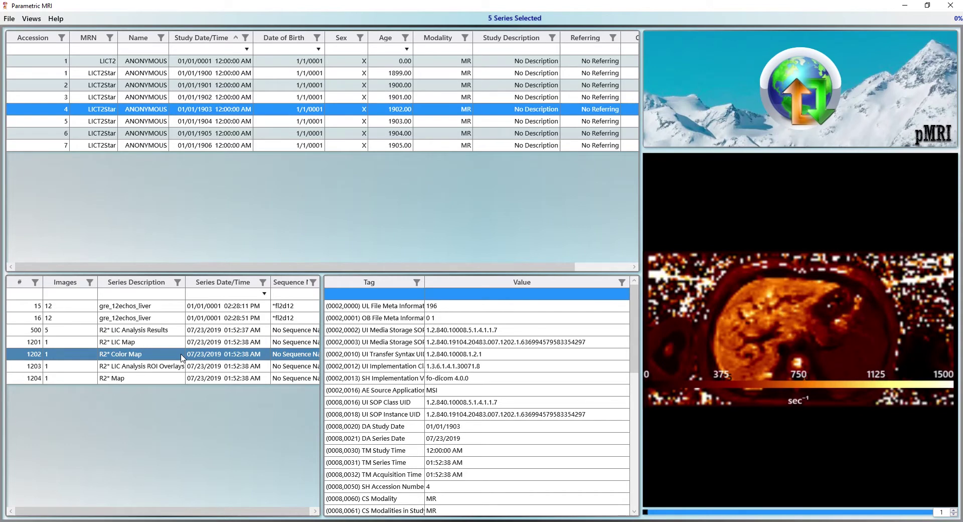
click(182, 365)
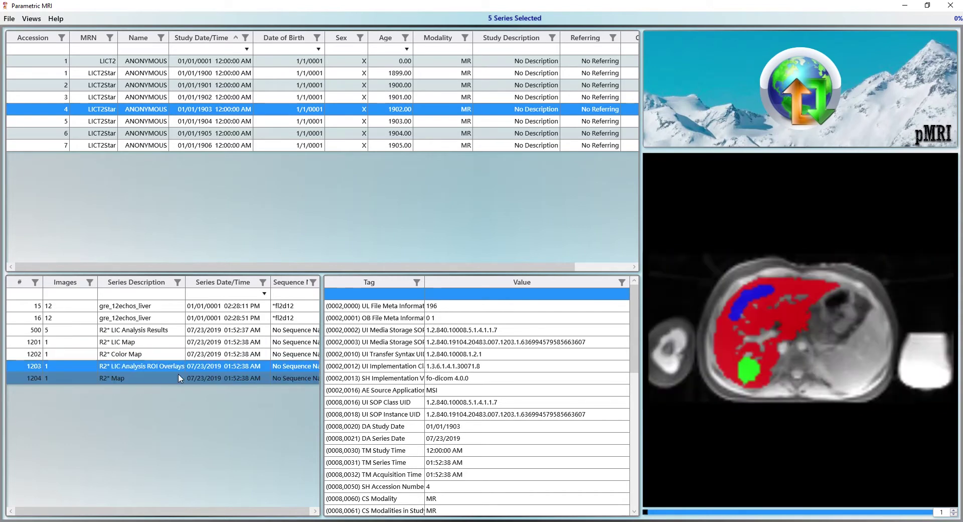
click(180, 378)
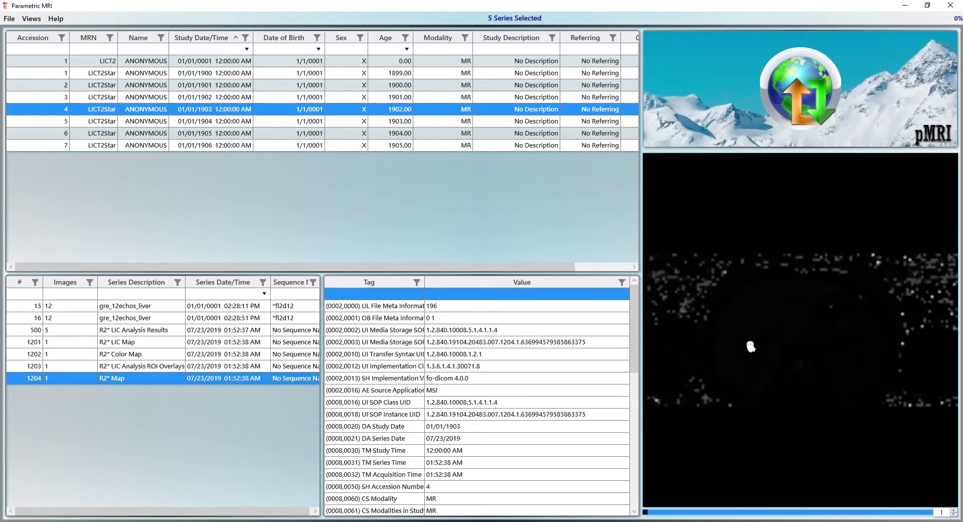
drag(797, 340, 721, 306)
click(253, 331)
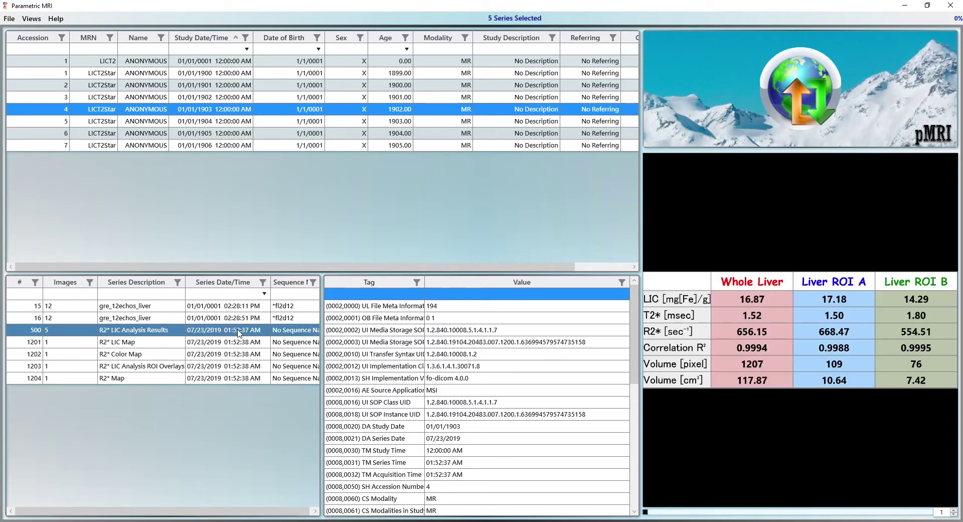
Return to the T2* LIC analysis, leave the circular ROI mode and bring up the results table
click(31, 19)
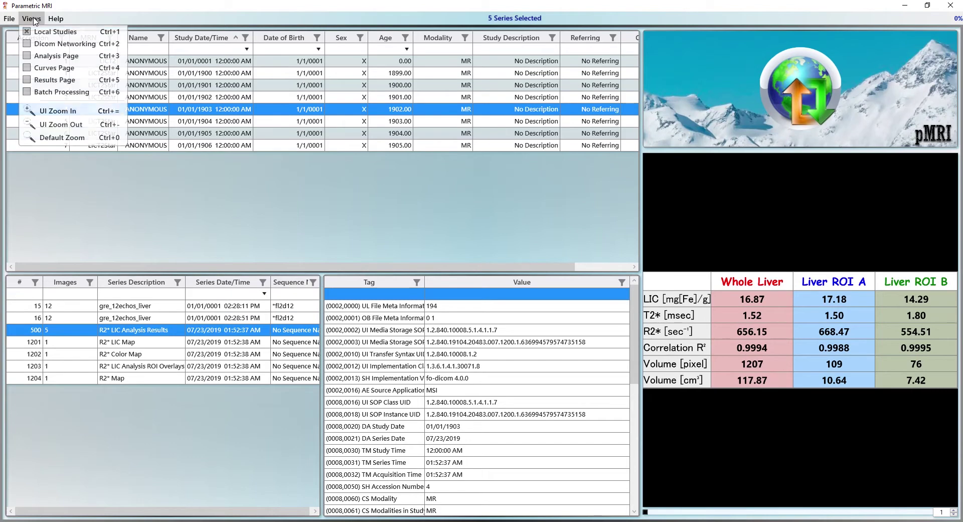
click(45, 55)
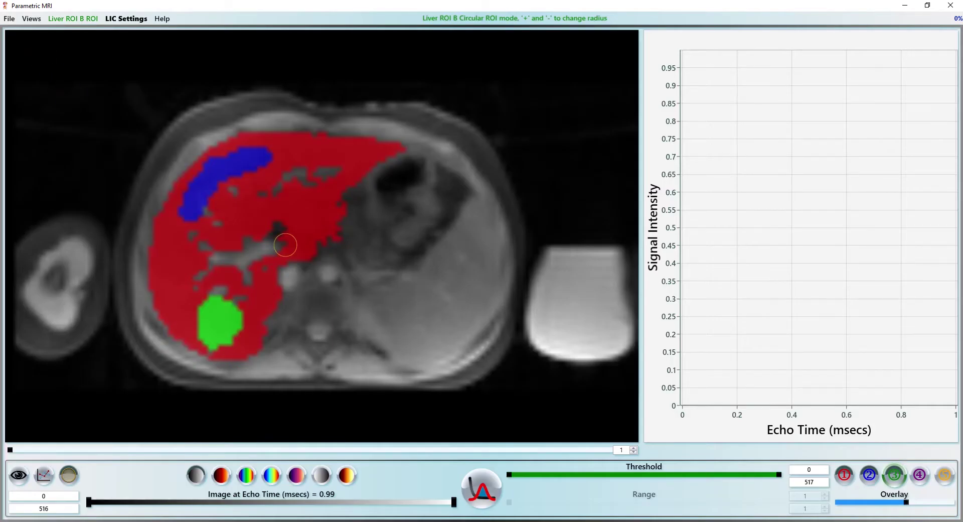
key(Escape)
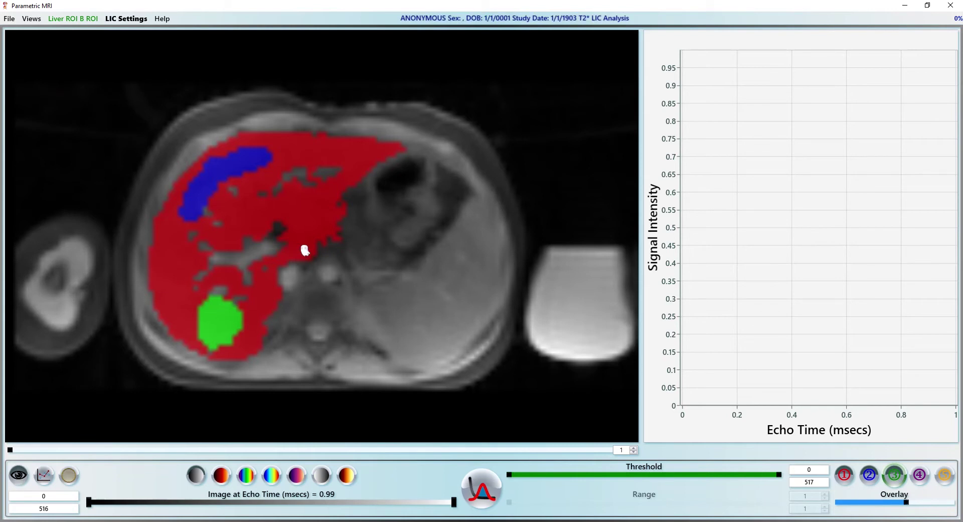
click(483, 490)
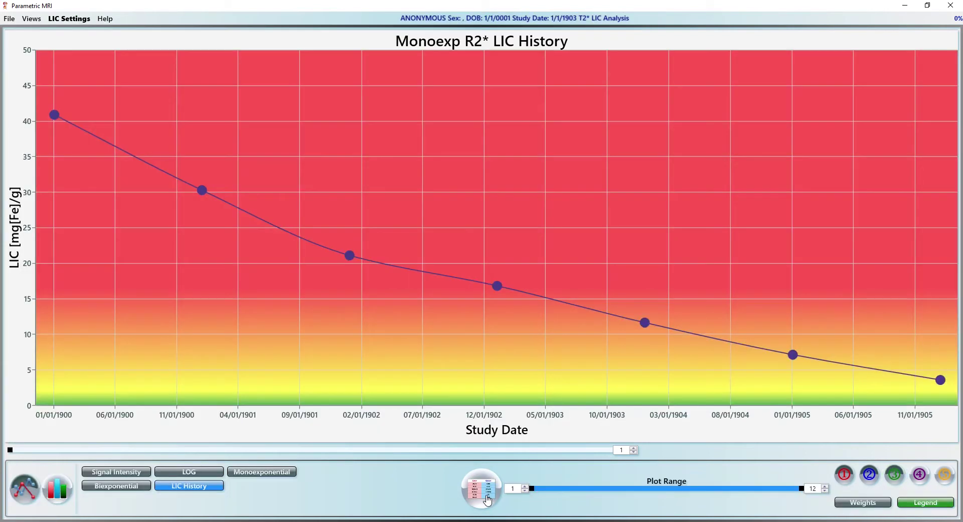
click(487, 499)
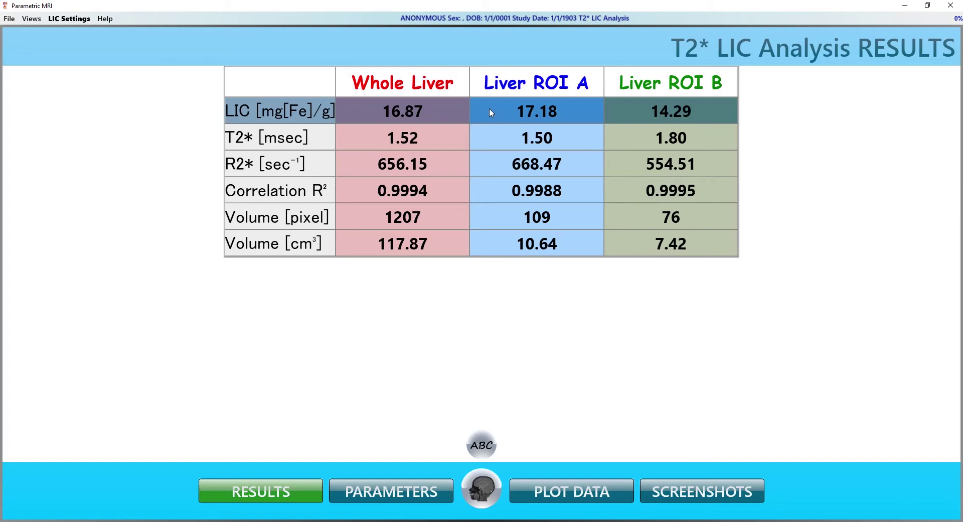
Check which publications the LIC settings offer for the calculation, without changing the selection
click(60, 18)
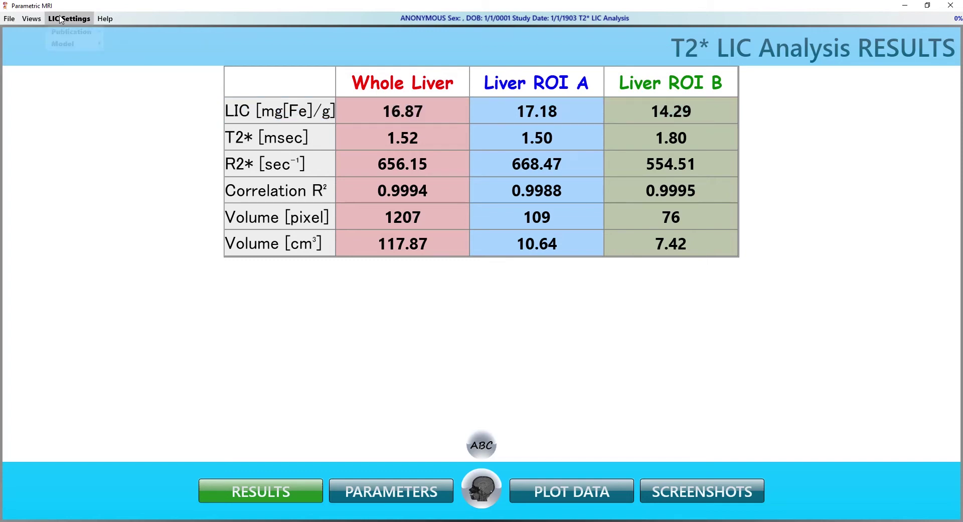
mouse_move(75, 32)
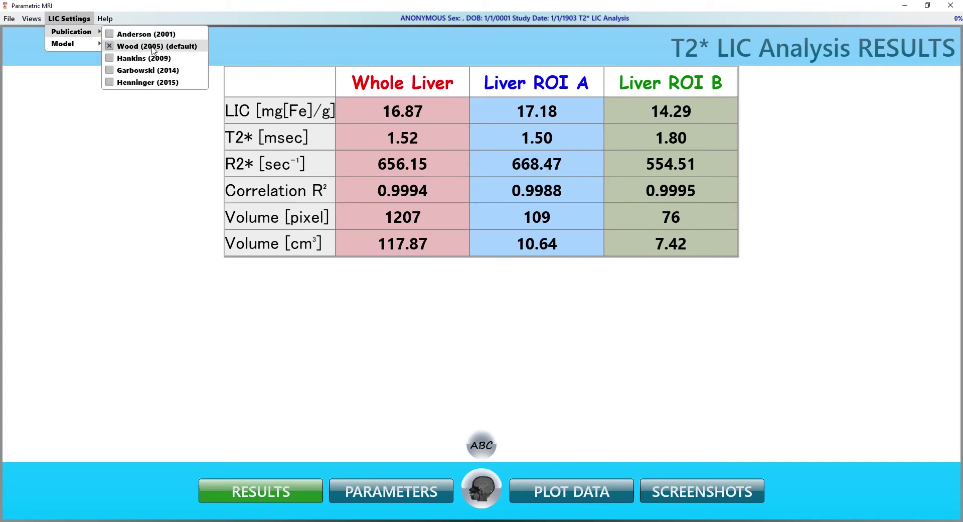
click(338, 5)
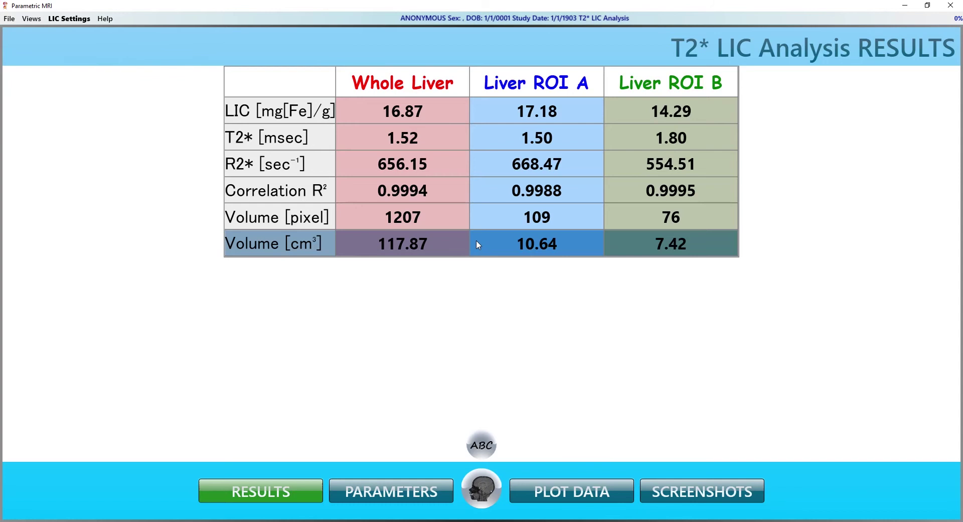
Return to the curves and compare the plain signal intensity plot with the monoexponential and LOG decay fits
click(486, 498)
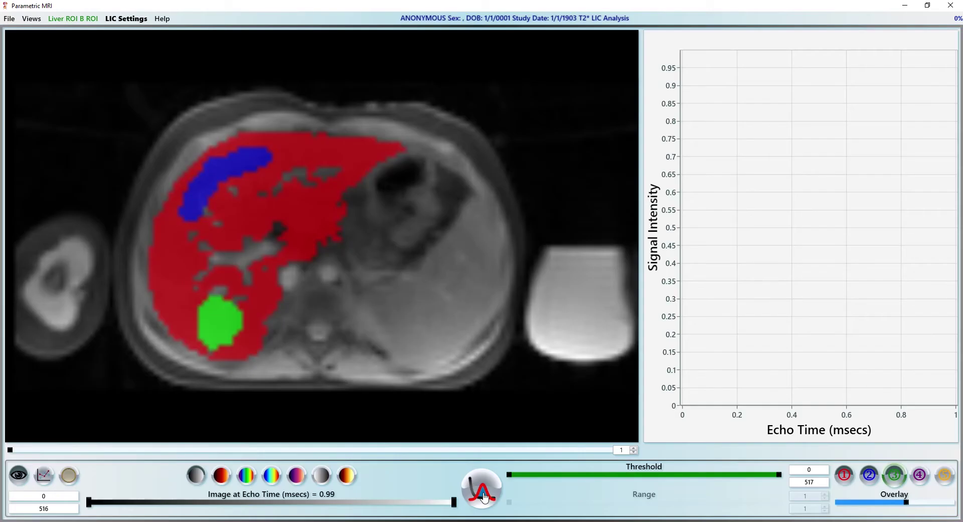
click(484, 497)
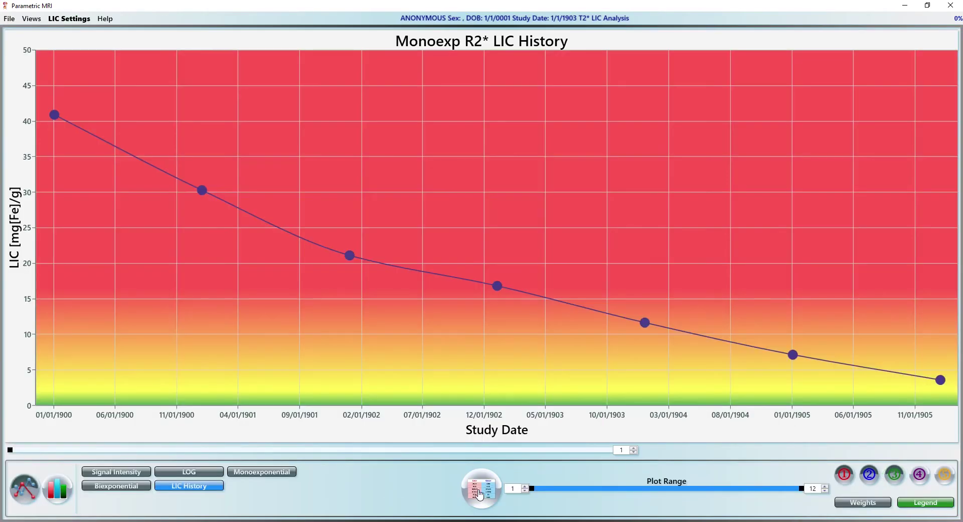
click(120, 477)
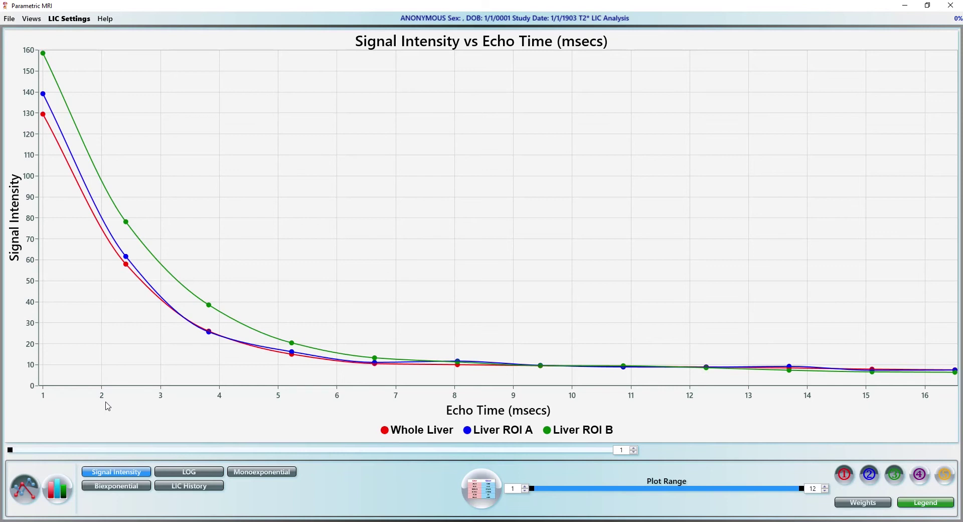
click(245, 477)
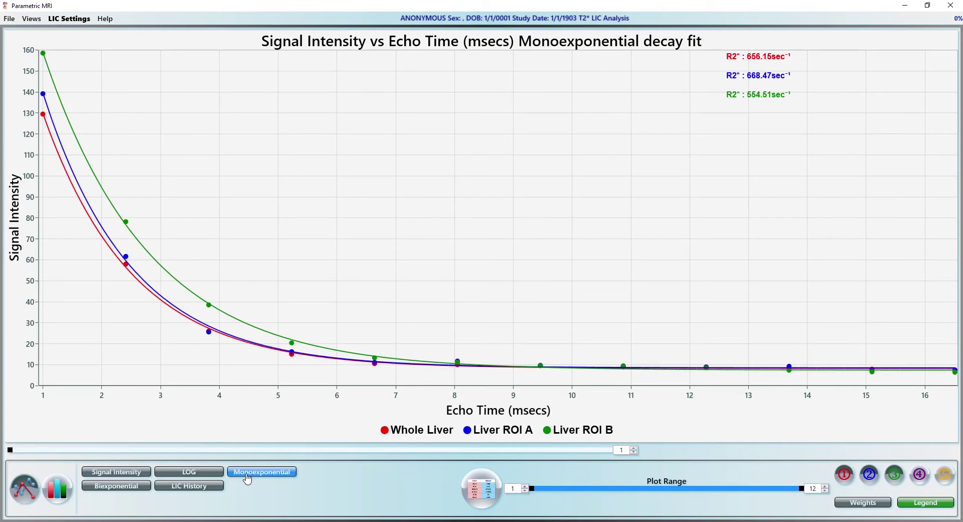
click(193, 475)
click(216, 475)
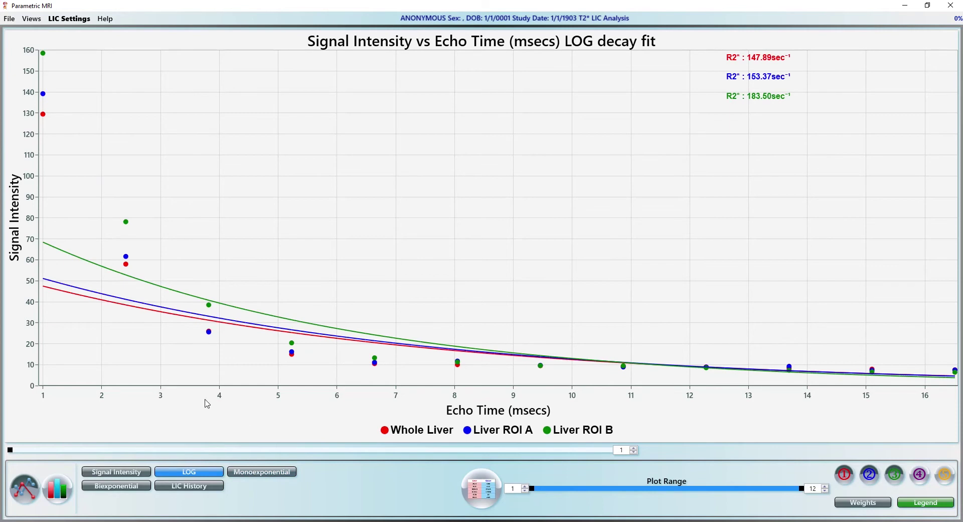
Exclude echo points 5 through 12 from the LOG decay fit using the point weights
click(874, 506)
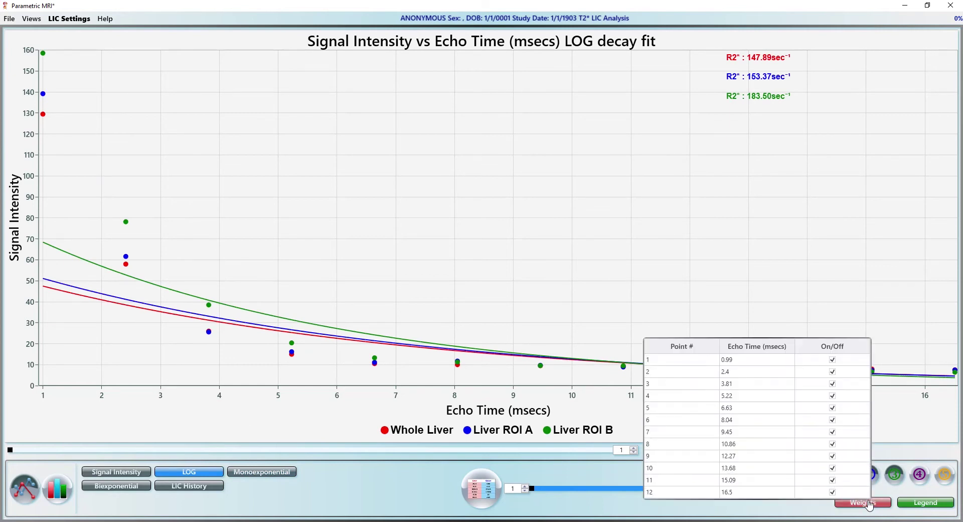
click(833, 492)
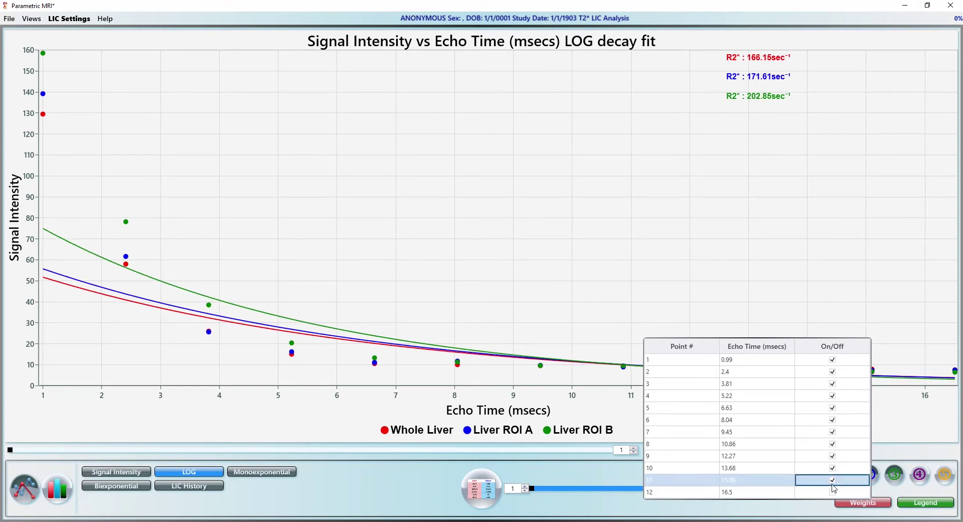
click(833, 480)
click(833, 467)
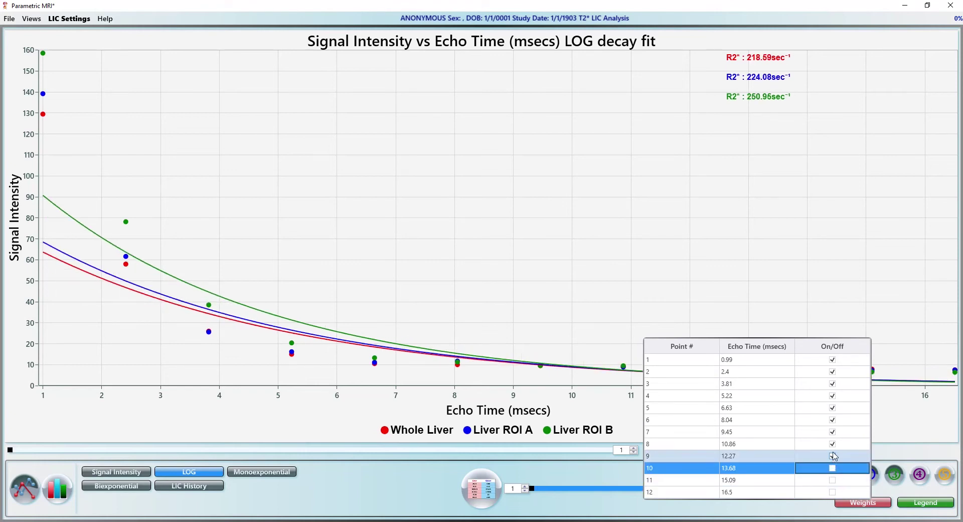
click(832, 455)
click(832, 444)
click(832, 431)
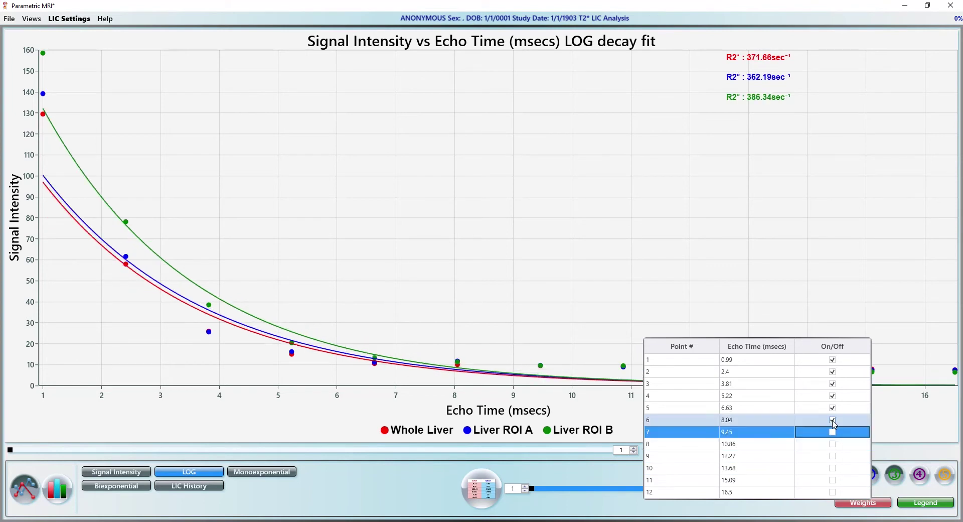
click(832, 420)
click(832, 408)
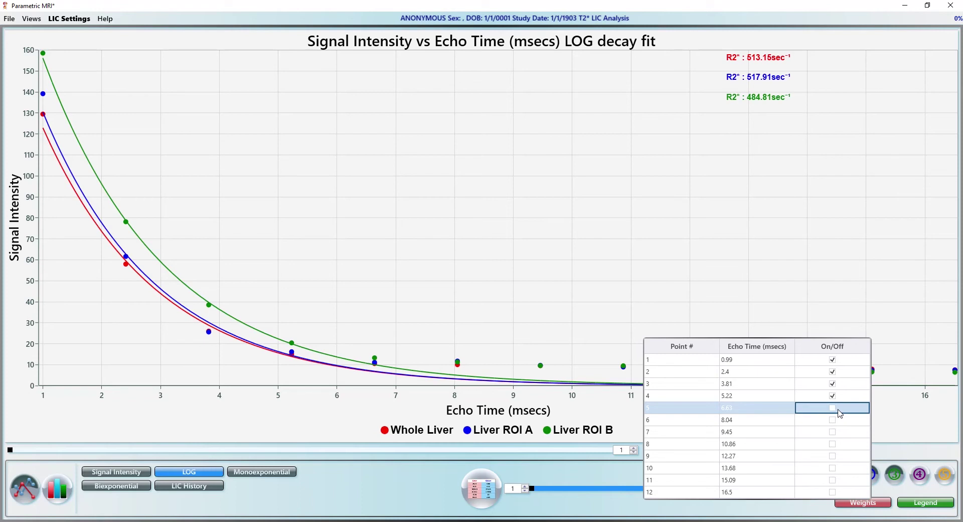
key(Escape)
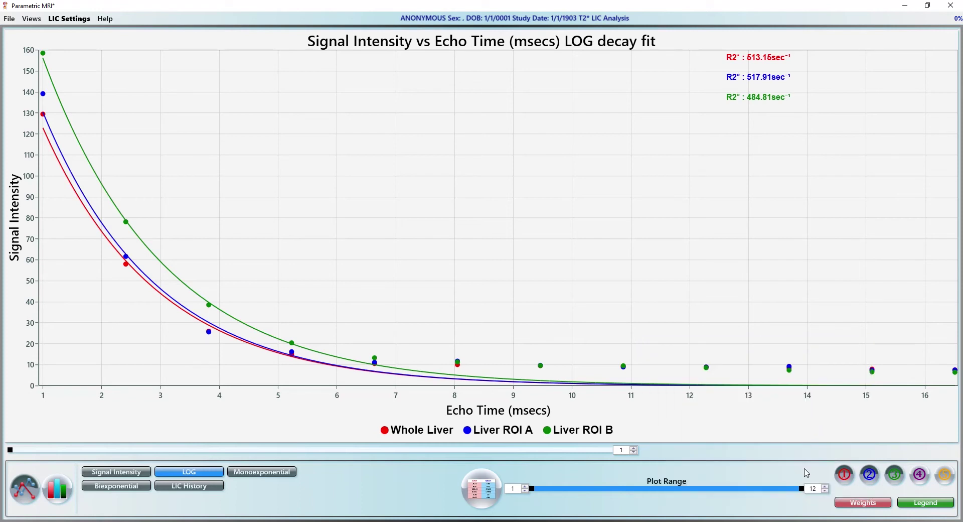
Check the model choices in the LIC settings and close them without a change
click(69, 19)
mouse_move(85, 44)
click(552, 191)
Turn off the point weights and view the monoexponential decay fit and the LIC history plot
click(864, 501)
click(257, 473)
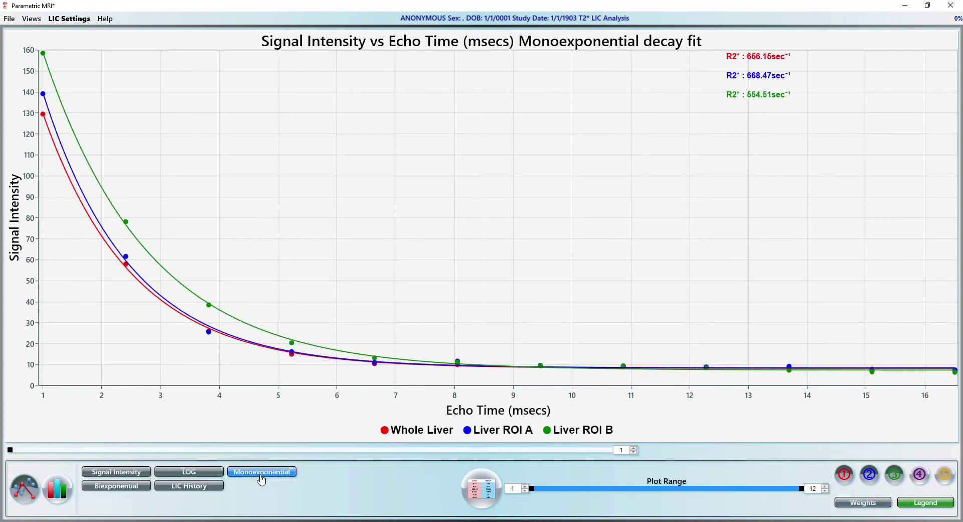
click(222, 488)
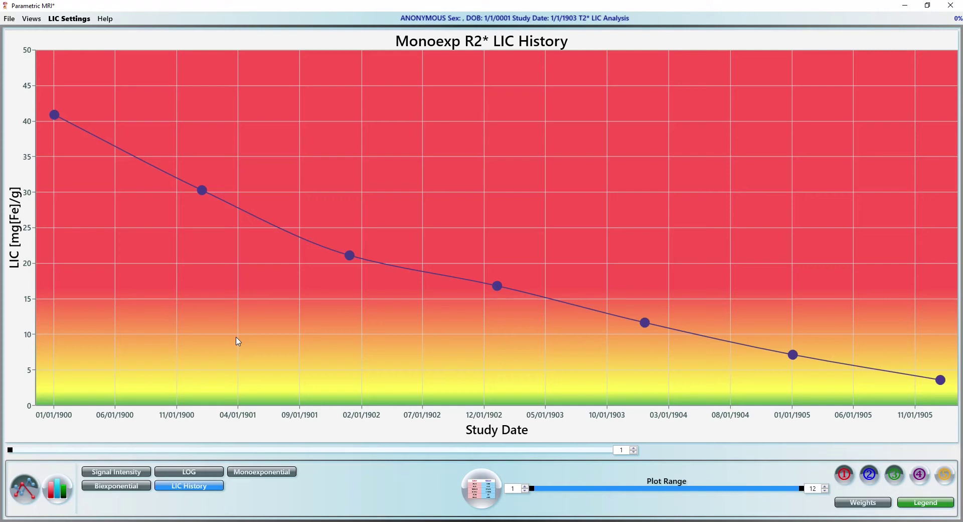
Go back to the liver image with its ROIs and display it as the LIC map
click(480, 496)
click(480, 496)
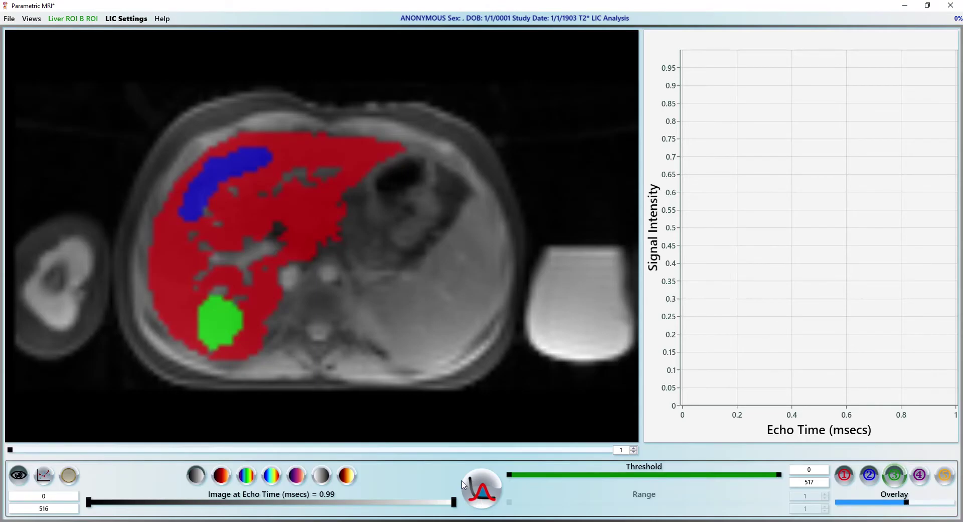
right_click(310, 232)
click(341, 252)
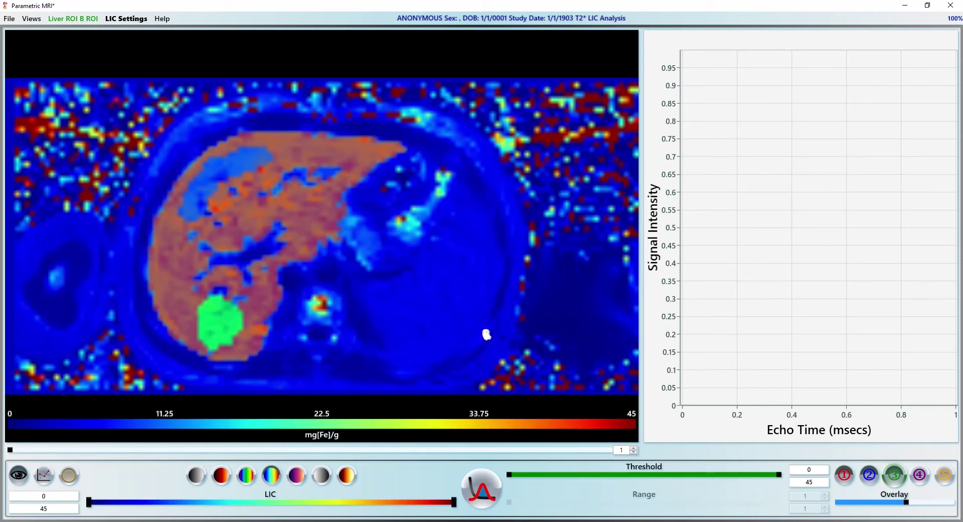
Vary the ROI overlay from fully transparent to fully opaque and show the LIC colors only inside the ROIs over the grayscale image
drag(908, 507, 839, 504)
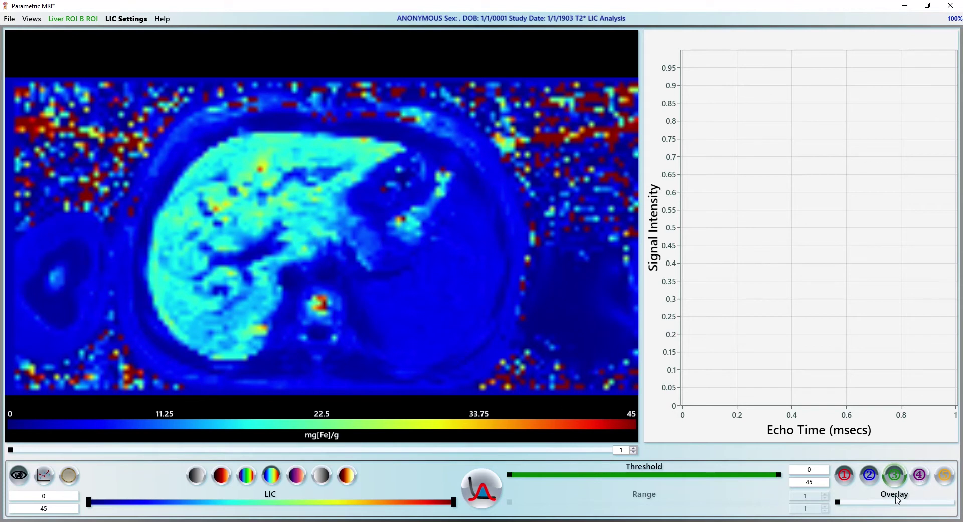
drag(839, 504, 952, 503)
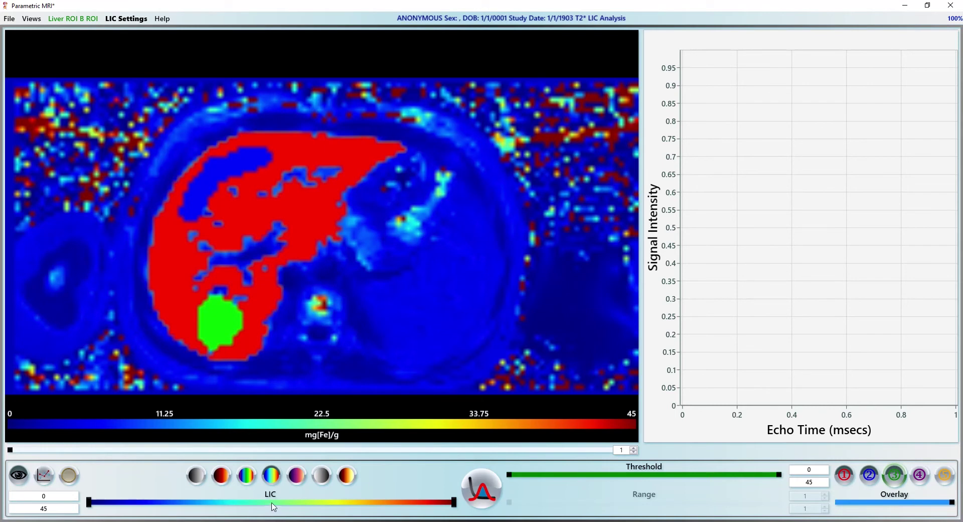
click(274, 506)
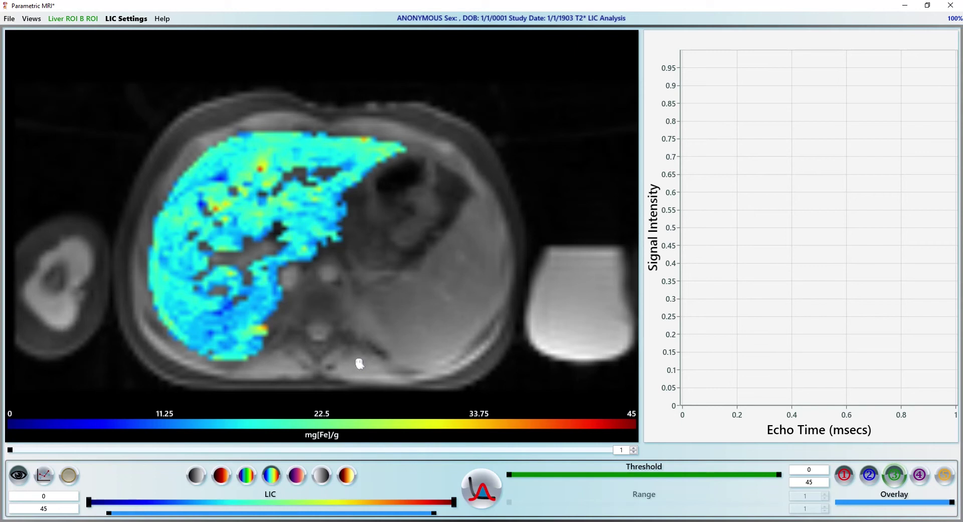
Show the parameter histogram for the liver ROIs and switch it from R2* Monoexp to LIC
click(482, 487)
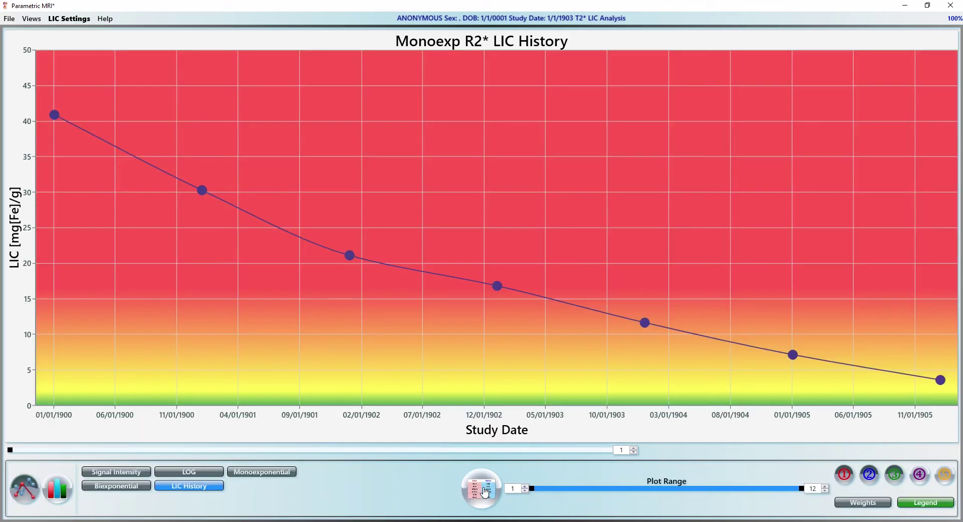
click(57, 490)
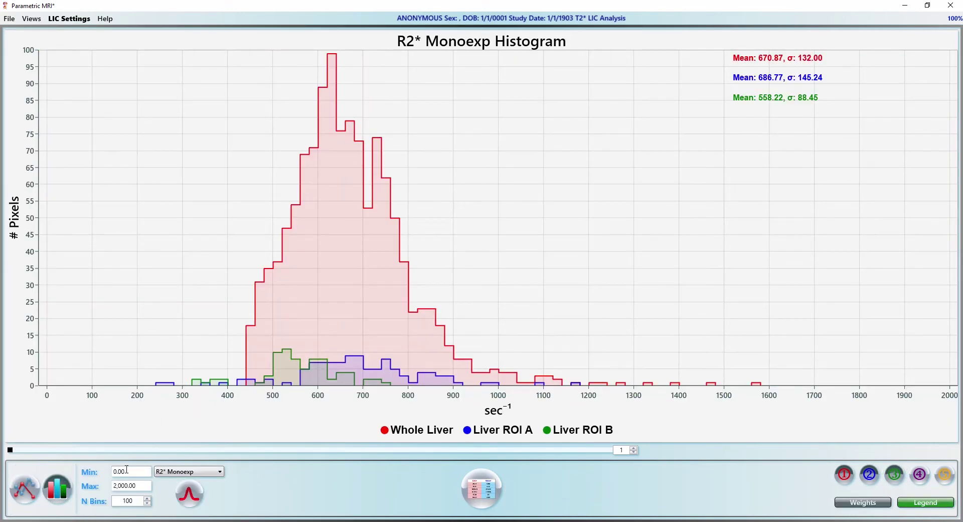
click(180, 475)
scroll(179, 458, up, 3)
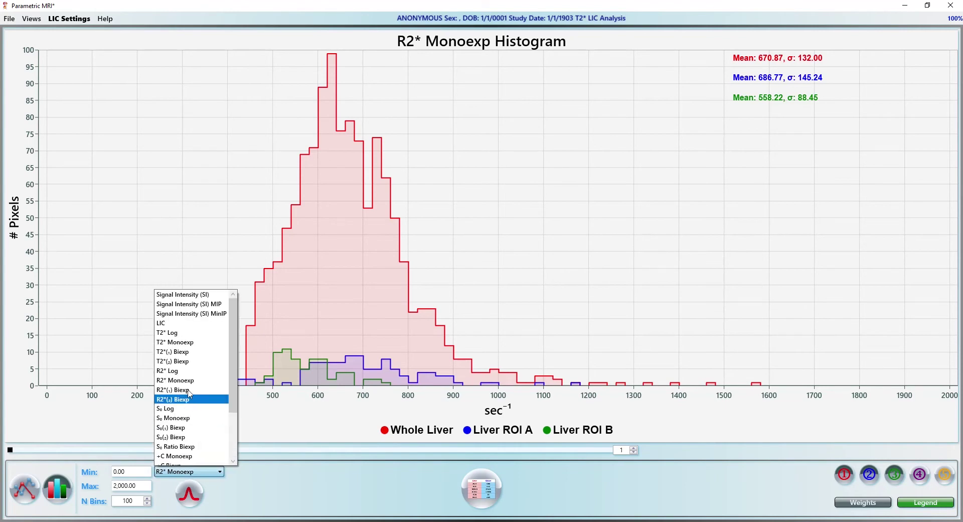
click(173, 325)
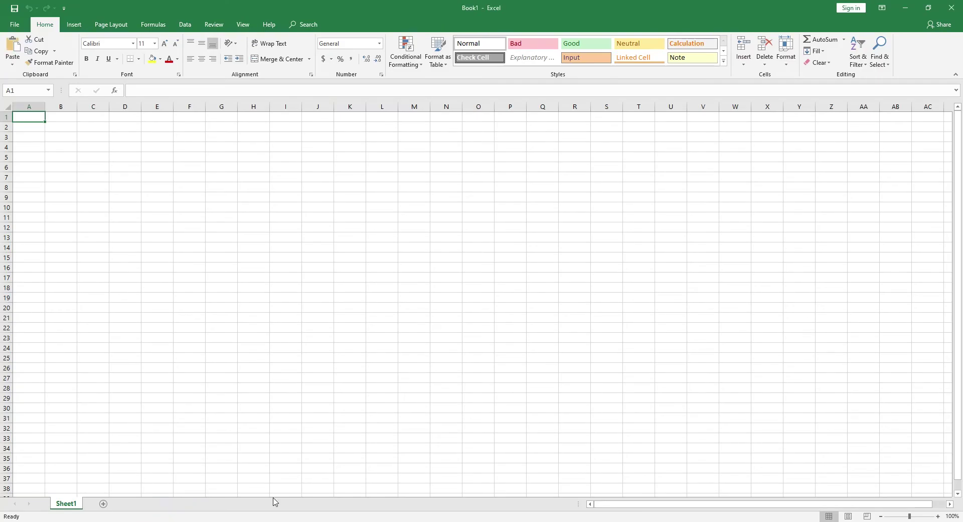
Paste the LIC histogram data into the blank Excel sheet at cell A1 and look through the rows
key(ctrl+v)
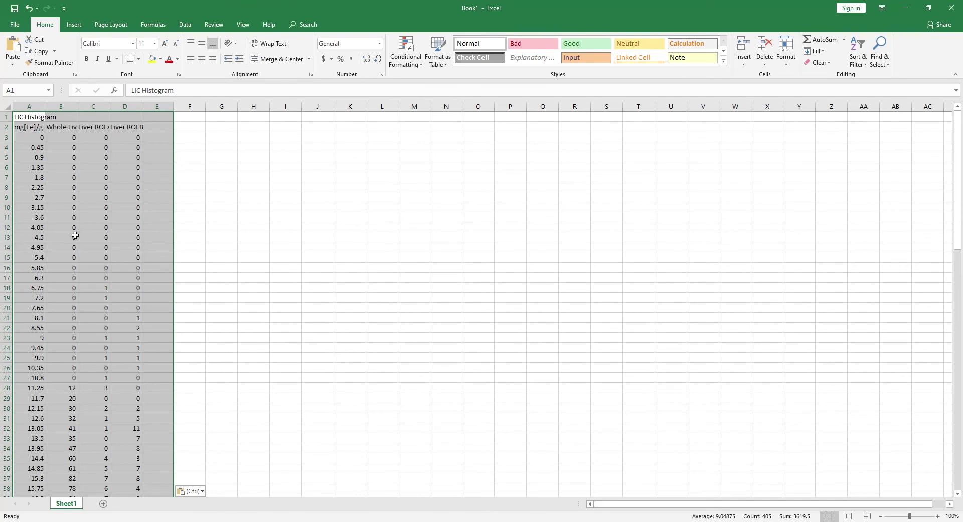
click(71, 256)
scroll(95, 298, down, 2)
scroll(94, 298, down, 6)
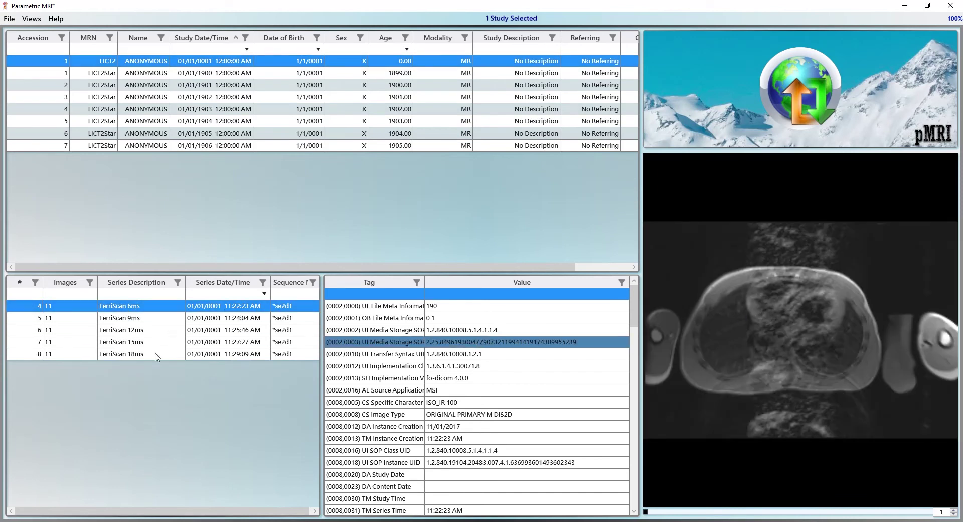
Open the five FerriScan series from 6ms to 18ms in a T2 LIC analysis and browse to slice 8
shift+click(93, 354)
right_click(87, 356)
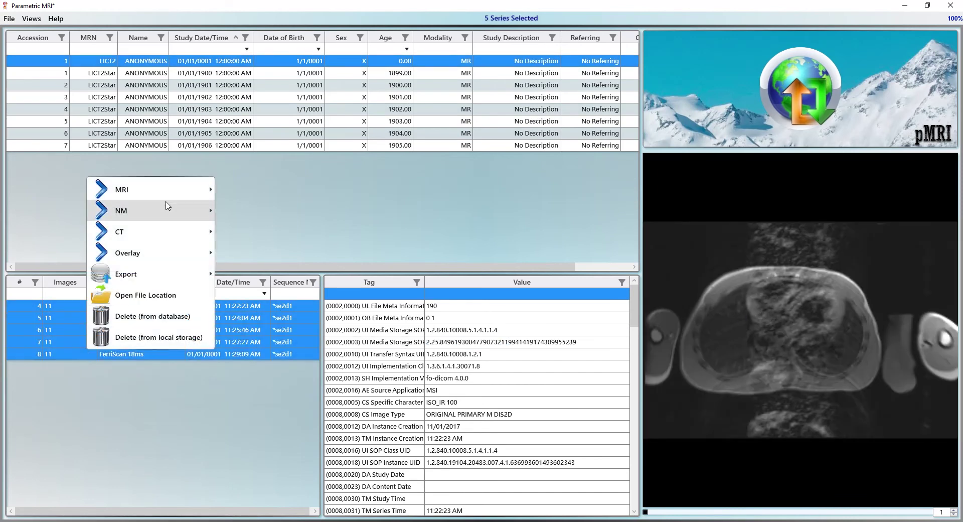
mouse_move(166, 189)
mouse_move(266, 213)
click(334, 216)
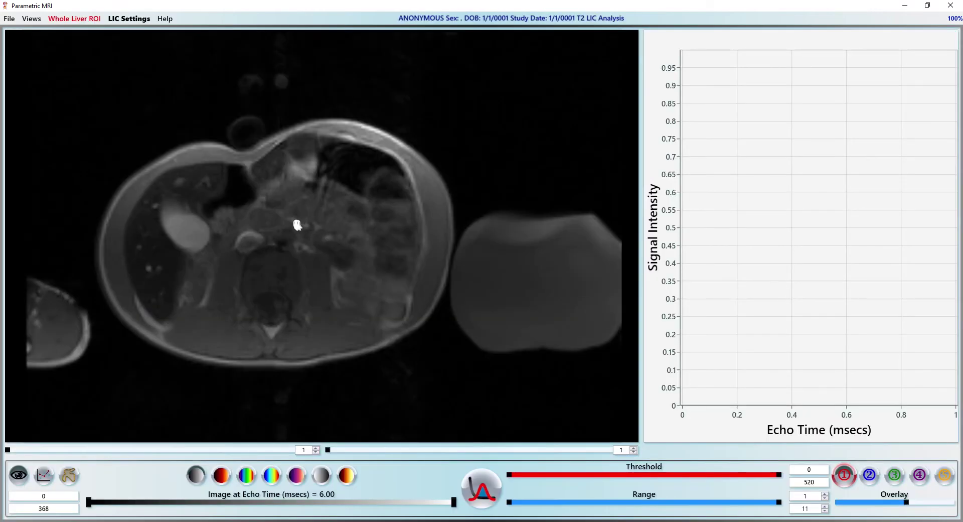
scroll(271, 231, down, 2)
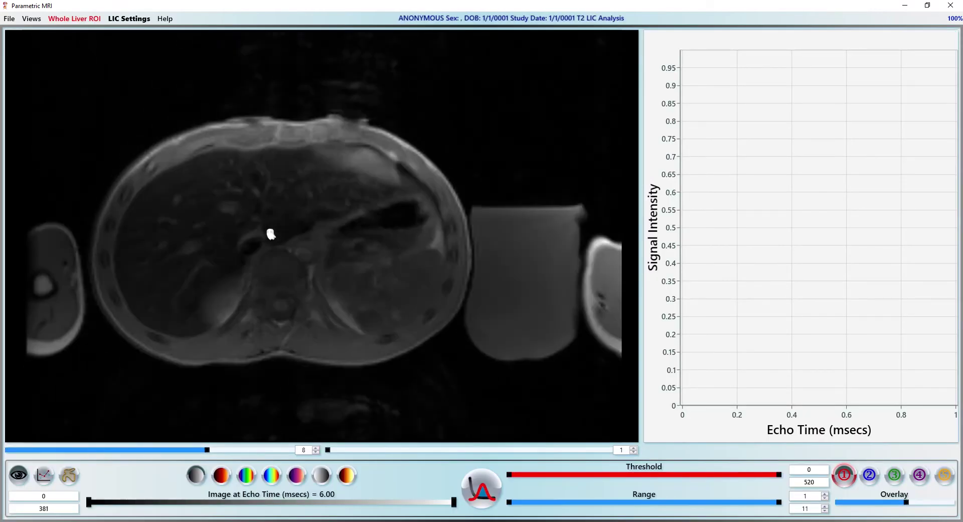
Grow the Whole Liver ROI on slice 5 of the 18 ms image with an upper threshold of 19.3129, and bound it below the liver
scroll(271, 236, down, 3)
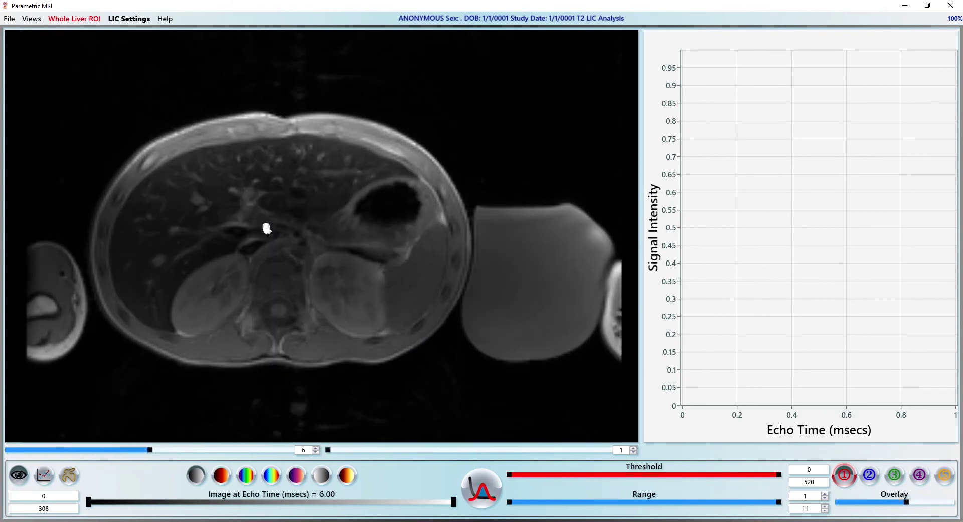
scroll(271, 230, up, 1)
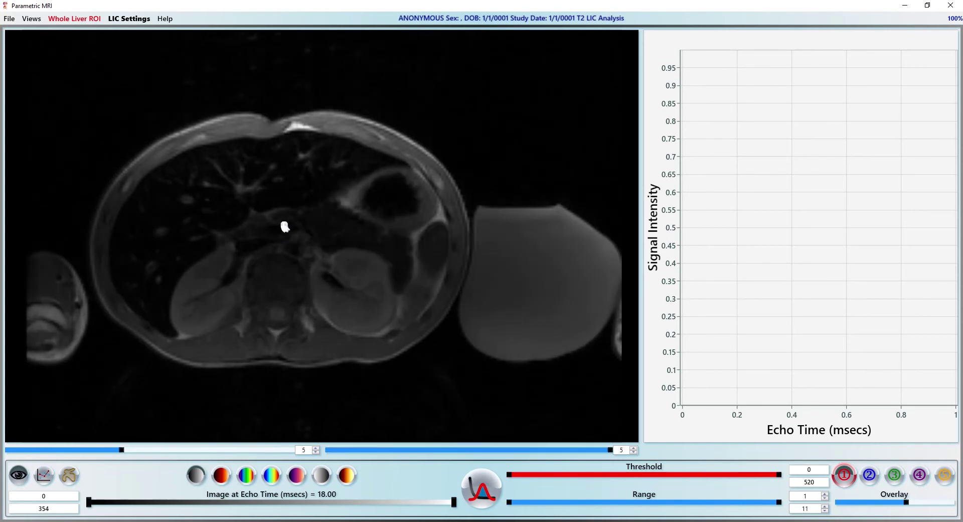
click(70, 479)
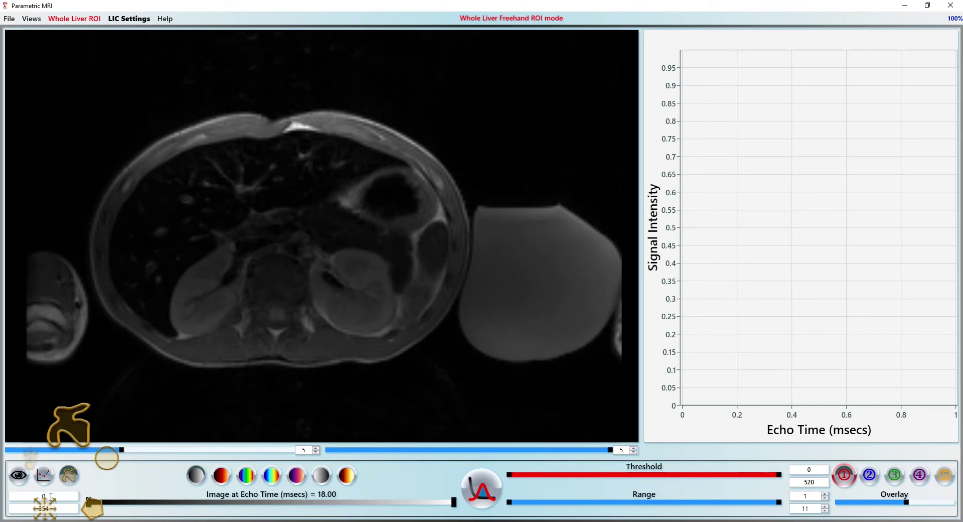
click(69, 474)
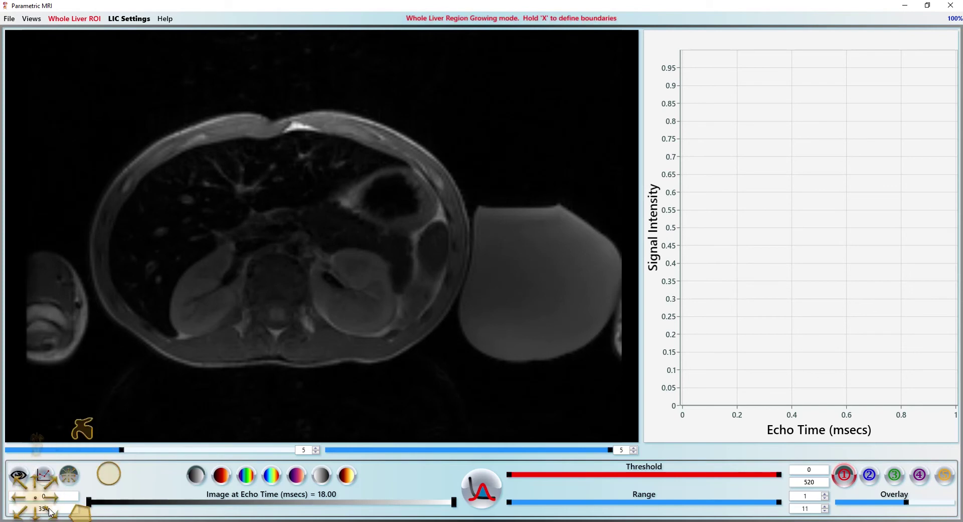
click(217, 195)
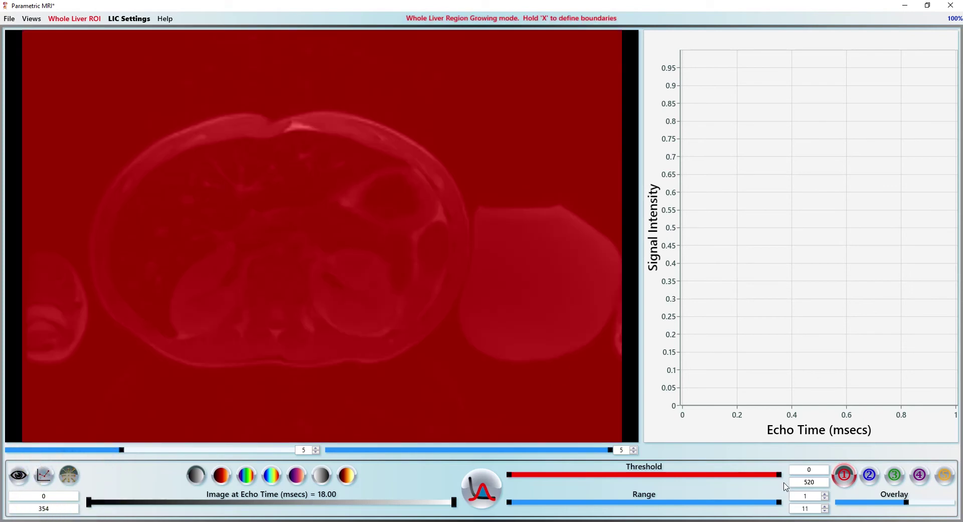
drag(766, 477, 521, 483)
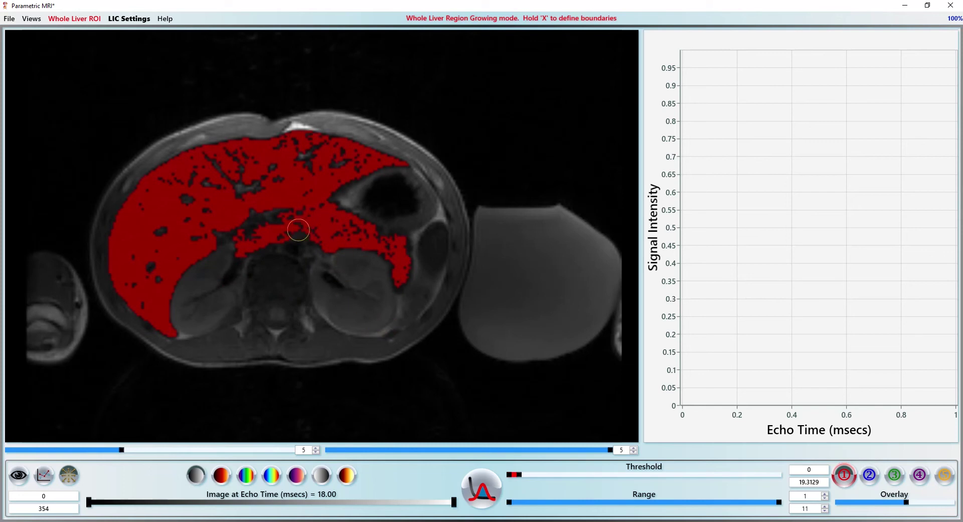
mouse_move(304, 230)
mouse_down()
mouse_move(297, 219)
mouse_move(326, 213)
mouse_move(334, 226)
mouse_move(315, 239)
mouse_move(341, 227)
mouse_up()
Grow the Whole Liver ROI on slices 6, 7 and 8, adding a boundary beside the left lobe on slice 8
scroll(328, 215, down, 1)
click(321, 191)
scroll(320, 249, down, 1)
click(315, 201)
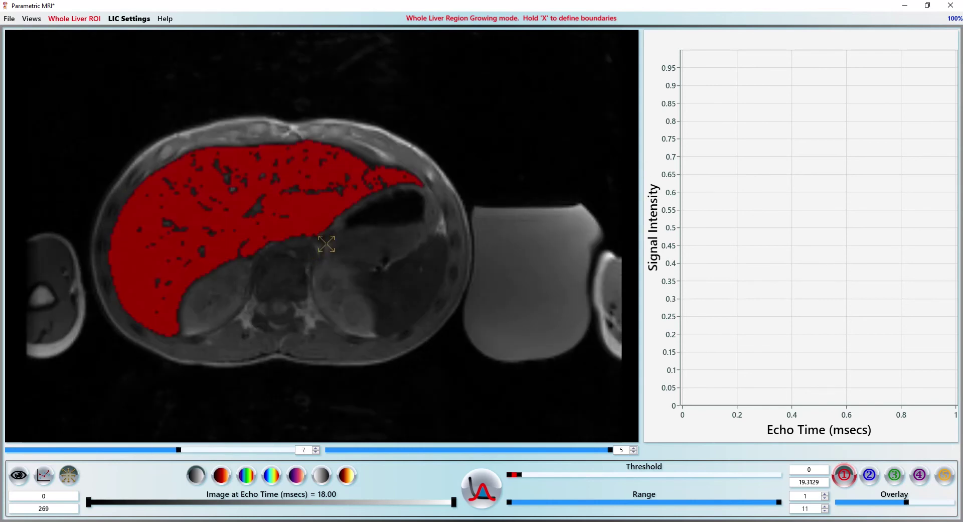
scroll(324, 241, down, 1)
click(309, 207)
mouse_move(350, 188)
mouse_down()
mouse_move(367, 198)
mouse_move(371, 220)
mouse_up()
Grow the Whole Liver ROI on slices 9 and 10, with boundaries separating the right lobe from the heart region and the chest wall
scroll(204, 236, down, 1)
click(216, 229)
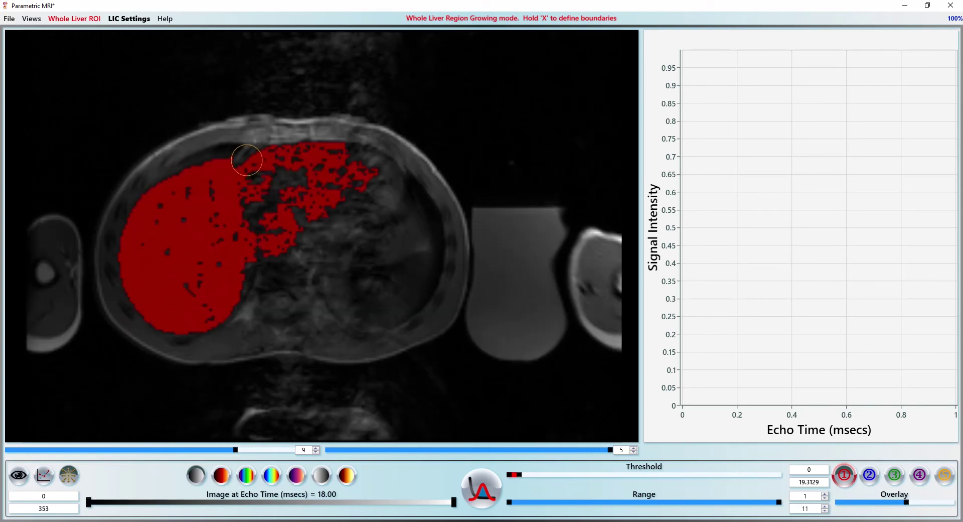
drag(247, 155, 261, 274)
scroll(204, 221, down, 1)
click(203, 221)
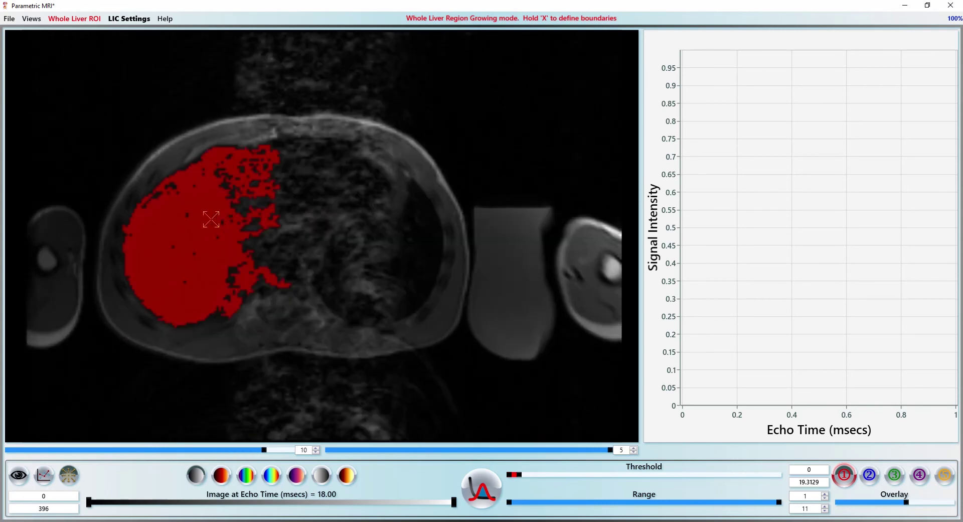
mouse_move(205, 156)
mouse_down()
mouse_move(248, 213)
mouse_move(231, 335)
mouse_up()
click(196, 219)
drag(129, 209, 117, 253)
Grow the Whole Liver ROI on slice 11 within boundaries drawn along the medial and outer edges of the liver dome
scroll(187, 221, down, 1)
click(183, 231)
drag(228, 115, 229, 351)
drag(132, 193, 112, 262)
click(166, 233)
Return to the lower slices and grow the Whole Liver ROI on slices 4 through 1
scroll(169, 231, up, 6)
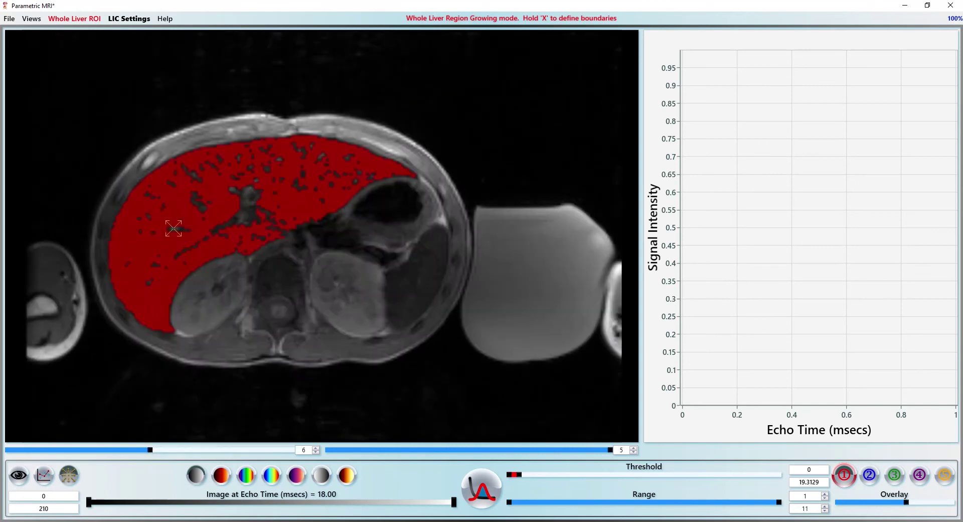
click(177, 218)
scroll(241, 199, up, 1)
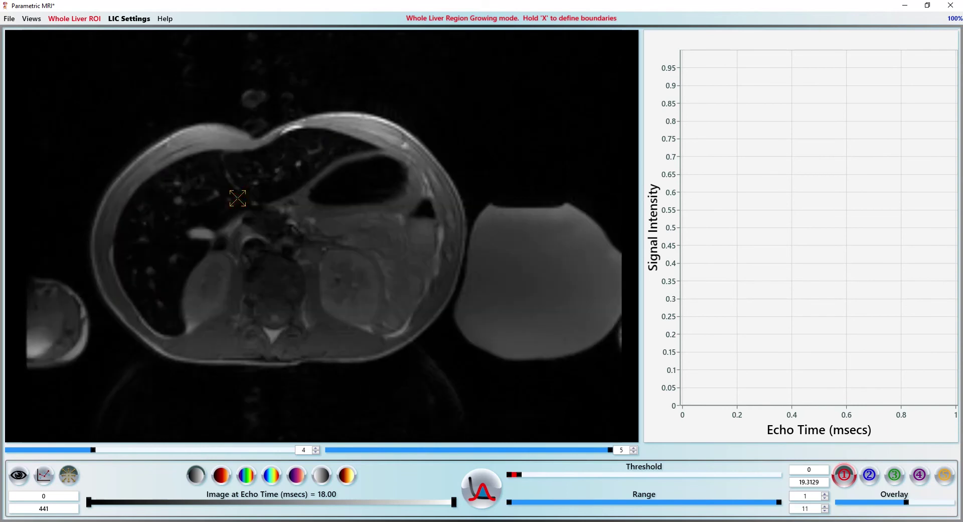
click(236, 191)
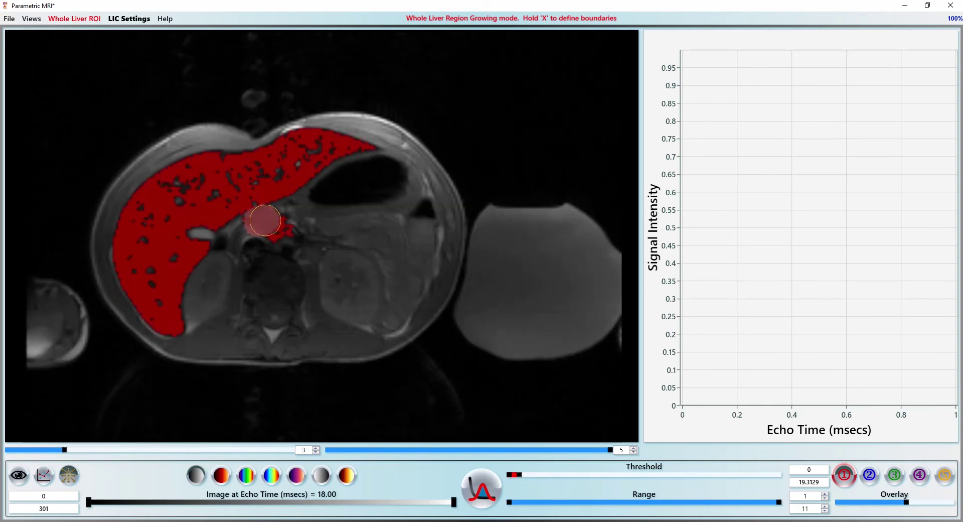
scroll(258, 224, up, 1)
click(276, 159)
click(182, 201)
scroll(201, 206, up, 1)
click(183, 199)
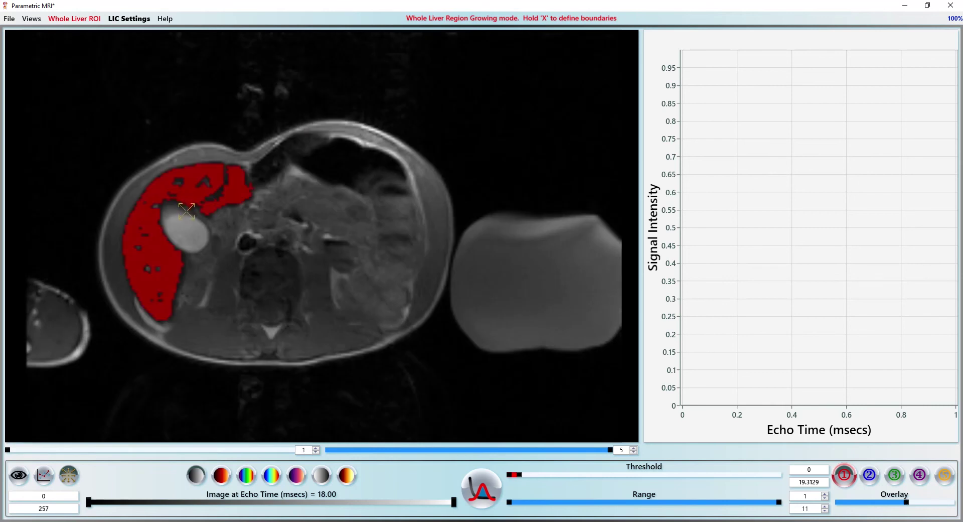
On slice 5, paint an elongated Liver ROI A along the front of the right lobe and a round Liver ROI B behind it in circular mode
scroll(186, 211, down, 4)
click(870, 475)
key(m)
key(m)
mouse_move(140, 228)
mouse_down()
mouse_move(181, 185)
mouse_move(223, 166)
mouse_up()
click(895, 475)
mouse_move(153, 273)
mouse_down()
mouse_move(148, 285)
mouse_move(144, 277)
mouse_up()
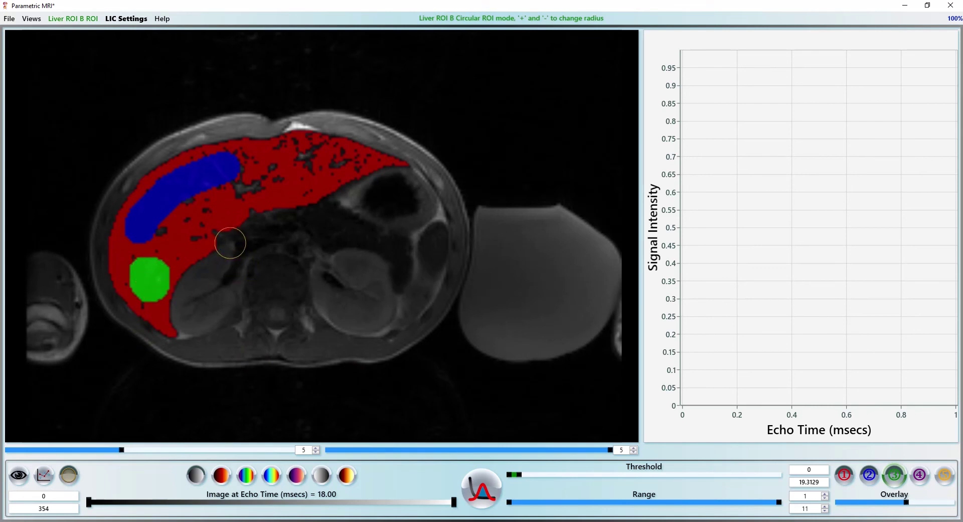
Save the analysis and the LIC results
key(ctrl+s)
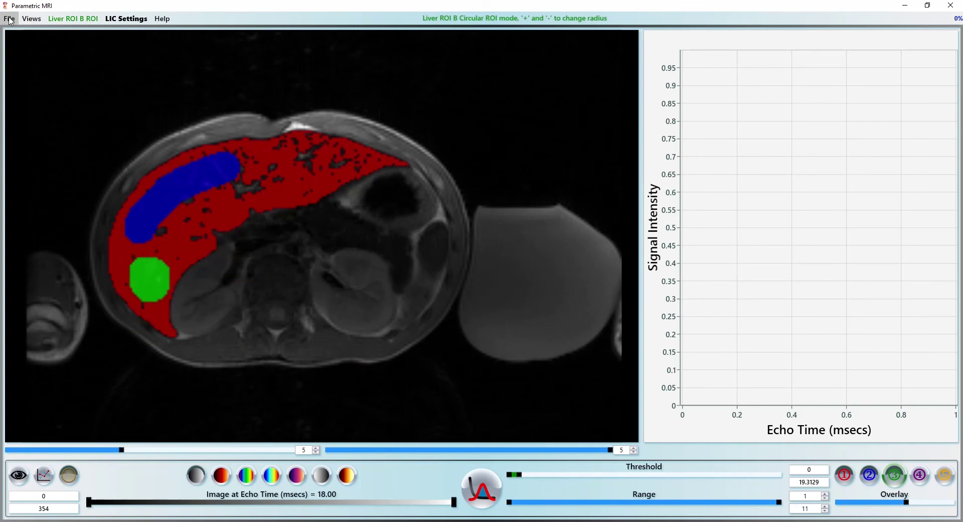
click(9, 18)
mouse_move(50, 49)
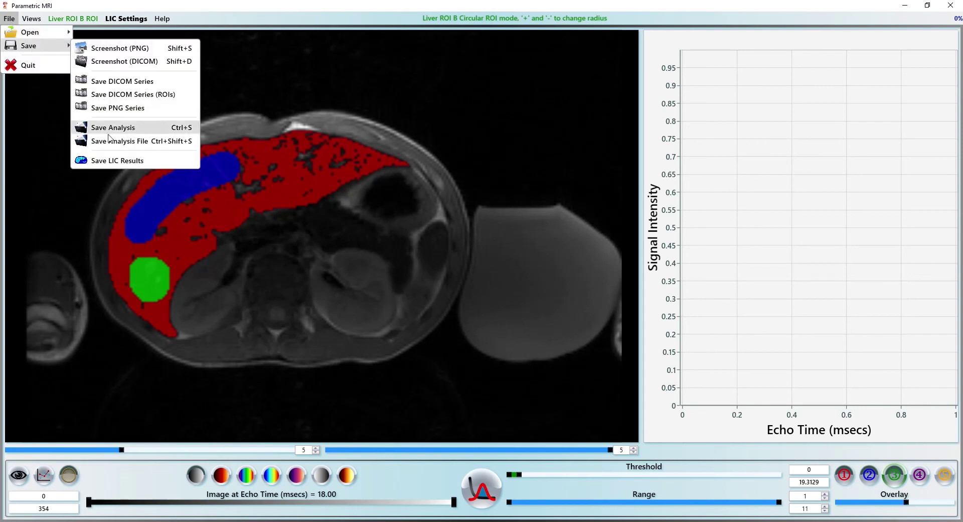
click(108, 161)
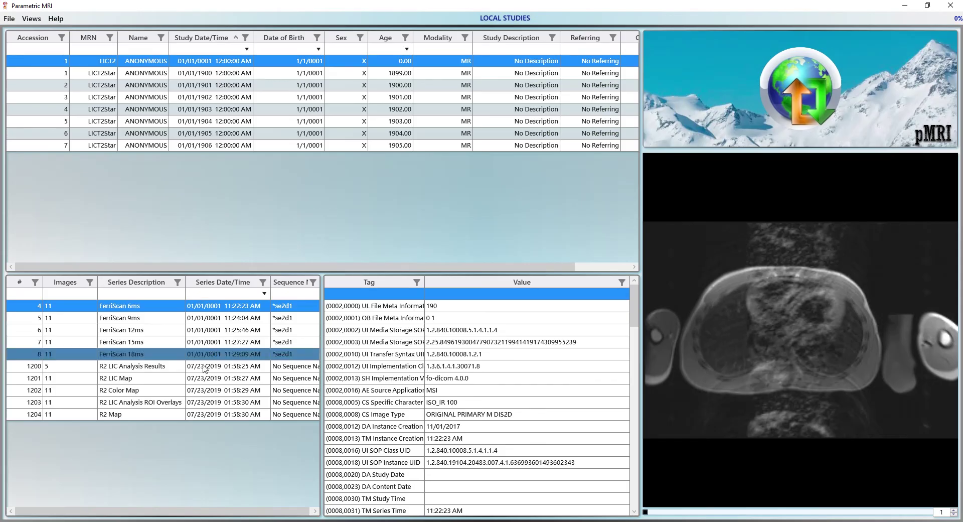
Open the saved R2 LIC Analysis Results series in the preview and browse to the monoexponential decay fit on image 2
click(145, 366)
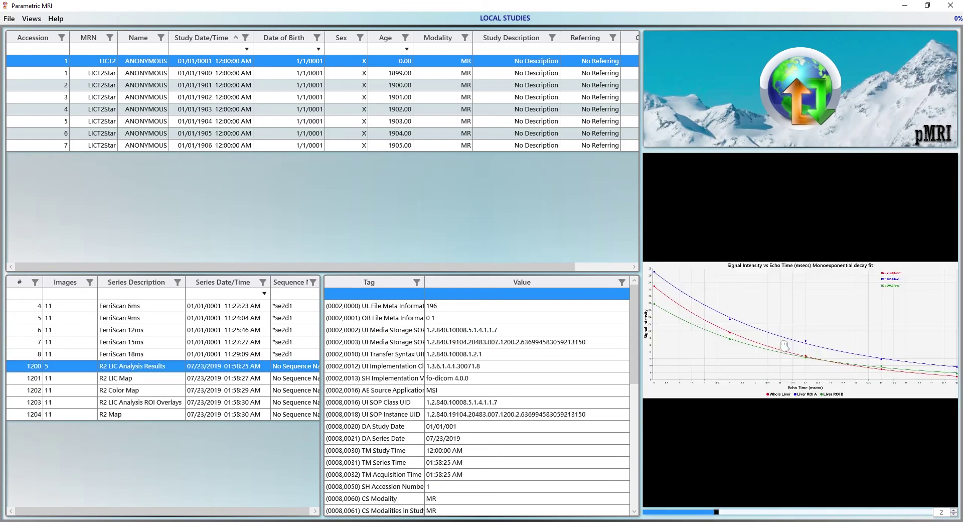